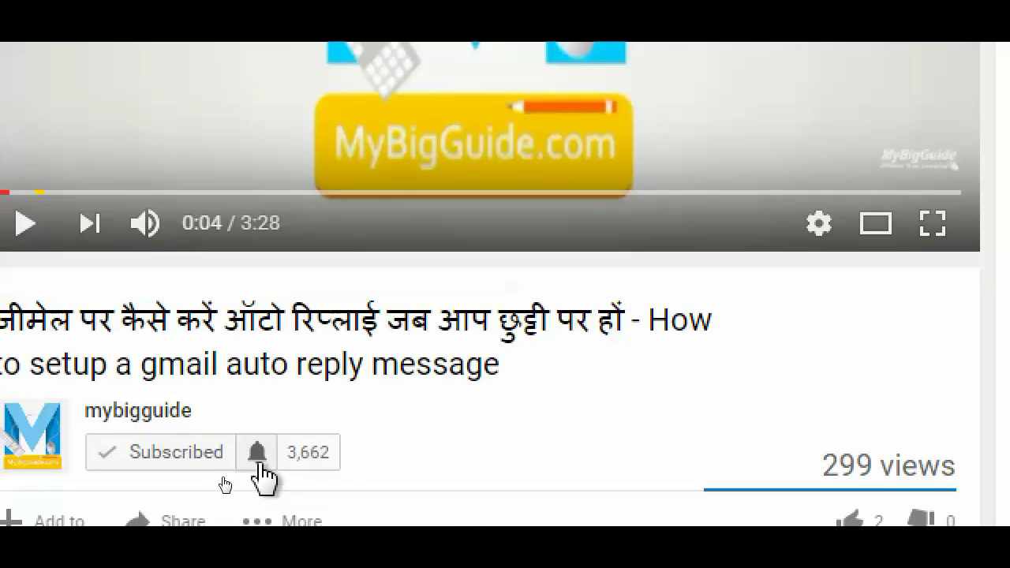
Step: Set the mybigguide channel bell to 'Send me all notifications for this channel' and save
{"action": "left_click", "coordinate": [258, 454]}
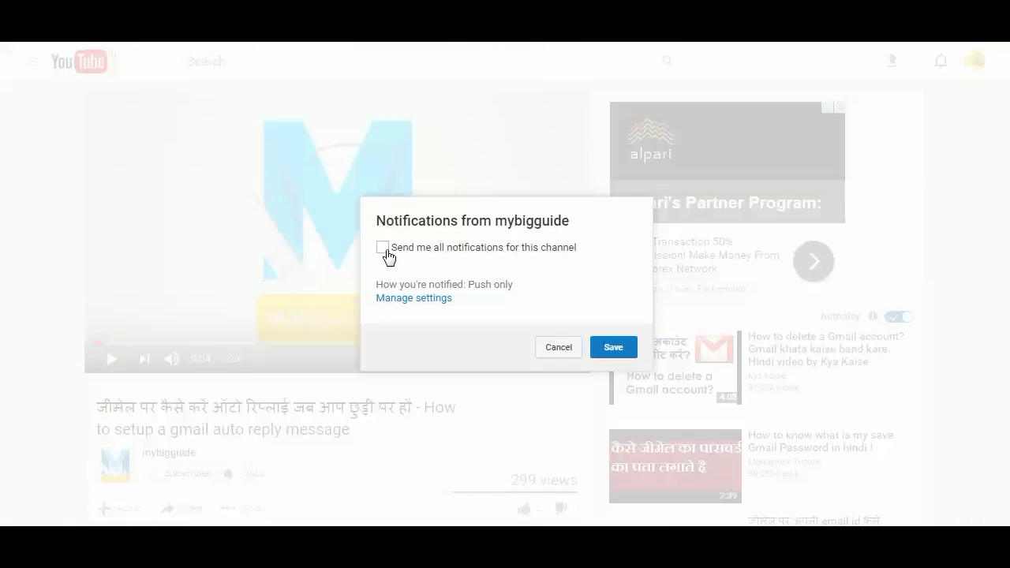
{"action": "left_click", "coordinate": [610, 352]}
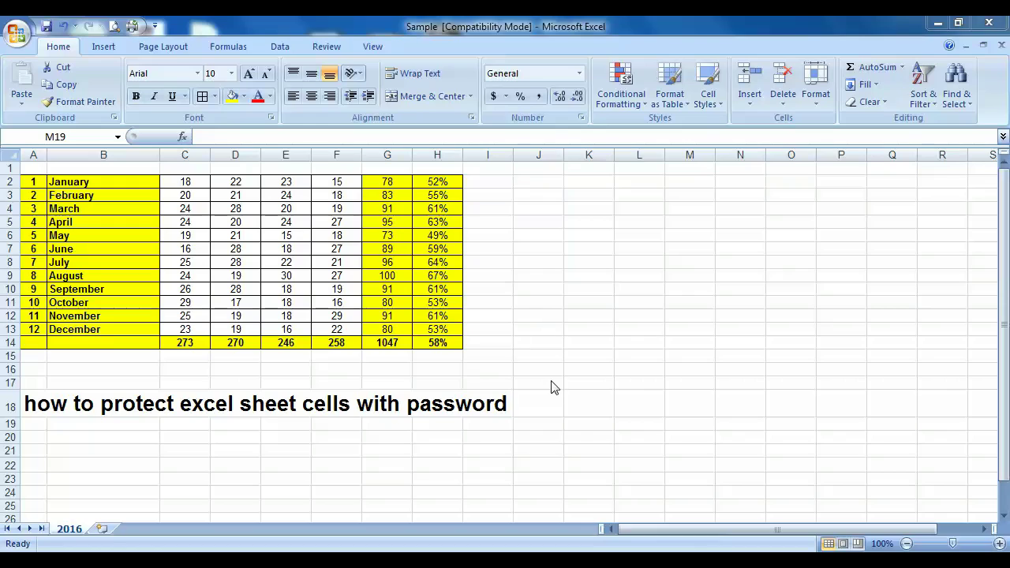
Step: Inspect the monthly total and percentage formulas in columns G and H
{"action": "left_click", "coordinate": [77, 185]}
{"action": "left_click", "coordinate": [386, 184]}
{"action": "left_click", "coordinate": [391, 222]}
{"action": "left_click", "coordinate": [393, 263]}
{"action": "left_click", "coordinate": [397, 302]}
{"action": "left_click", "coordinate": [396, 328]}
{"action": "left_click", "coordinate": [388, 182]}
{"action": "left_click", "coordinate": [447, 182]}
{"action": "left_click", "coordinate": [441, 250]}
{"action": "left_click", "coordinate": [384, 289]}
{"action": "left_click", "coordinate": [384, 332]}
{"action": "left_click_drag", "start_coordinate": [388, 181], "coordinate": [388, 275]}
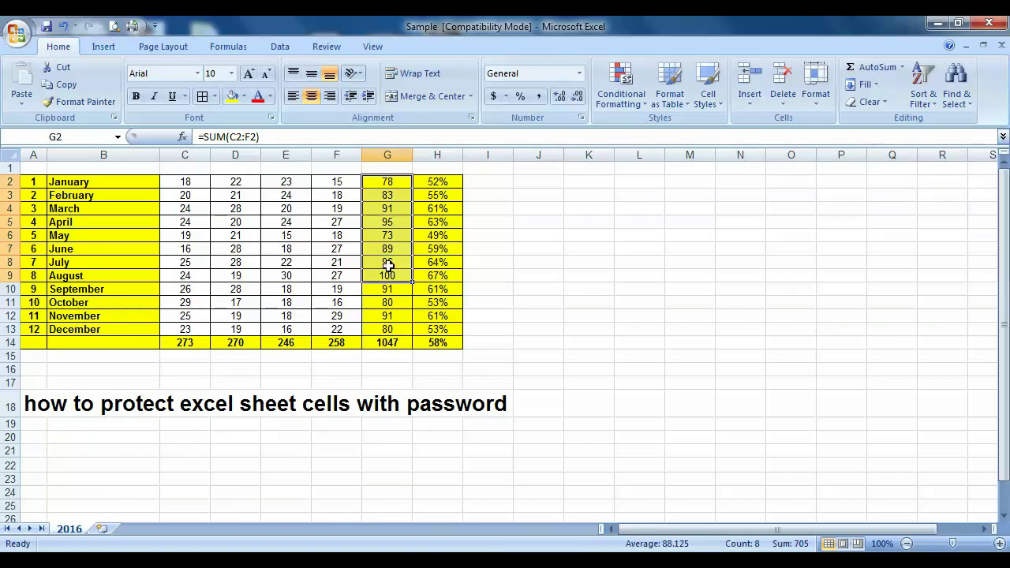
{"action": "left_click", "coordinate": [433, 181]}
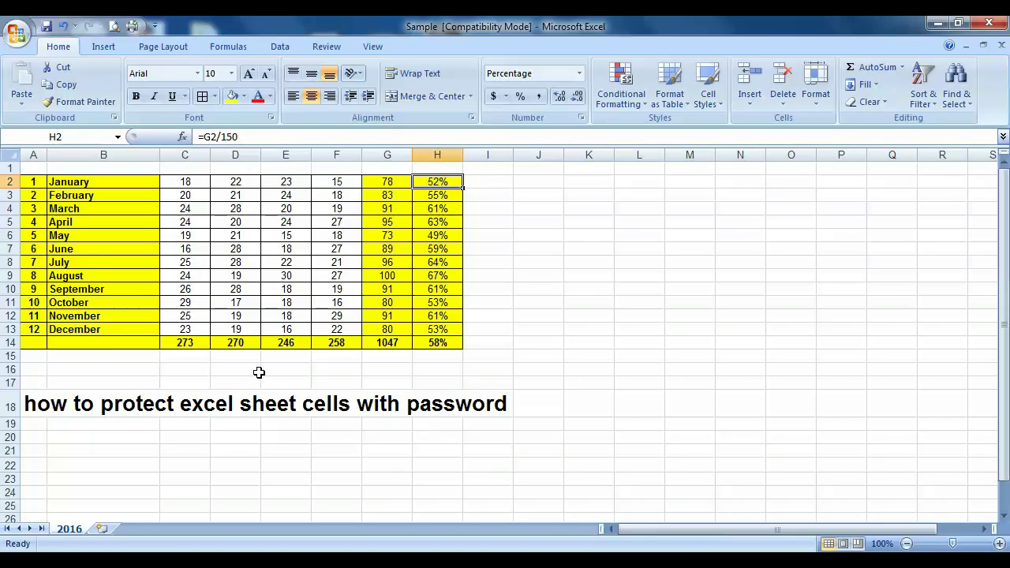
Step: Enter 0 in G2 and test text 'in', 'l' and 'kj' into G3, H4 and G6
{"action": "left_click", "coordinate": [398, 184]}
{"action": "type", "text": "0"}
{"action": "key", "text": "Return"}
{"action": "type", "text": "in"}
{"action": "key", "text": "Return"}
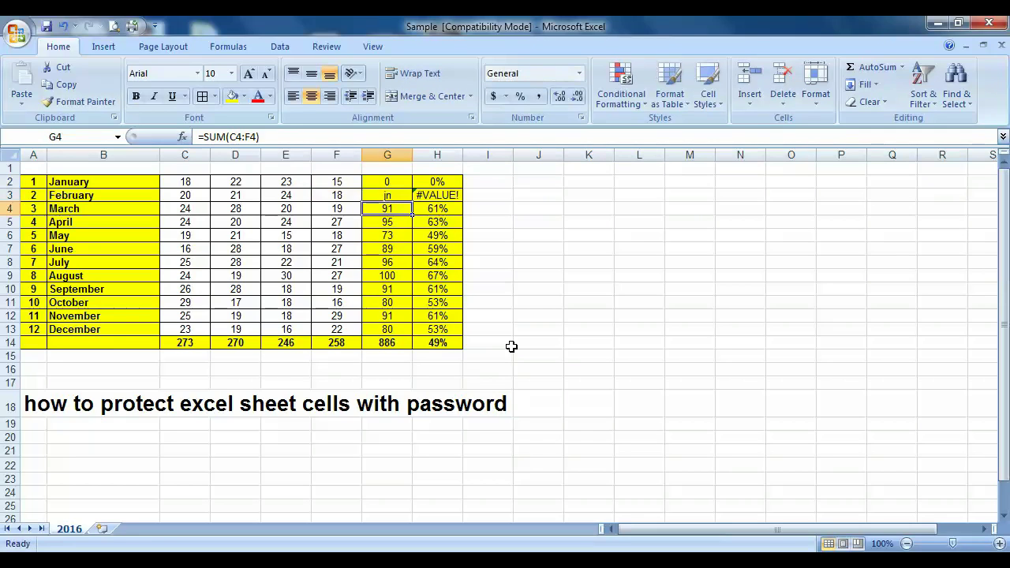
{"action": "key", "text": "Right"}
{"action": "type", "text": "l"}
{"action": "key", "text": "Return"}
{"action": "key", "text": "Return"}
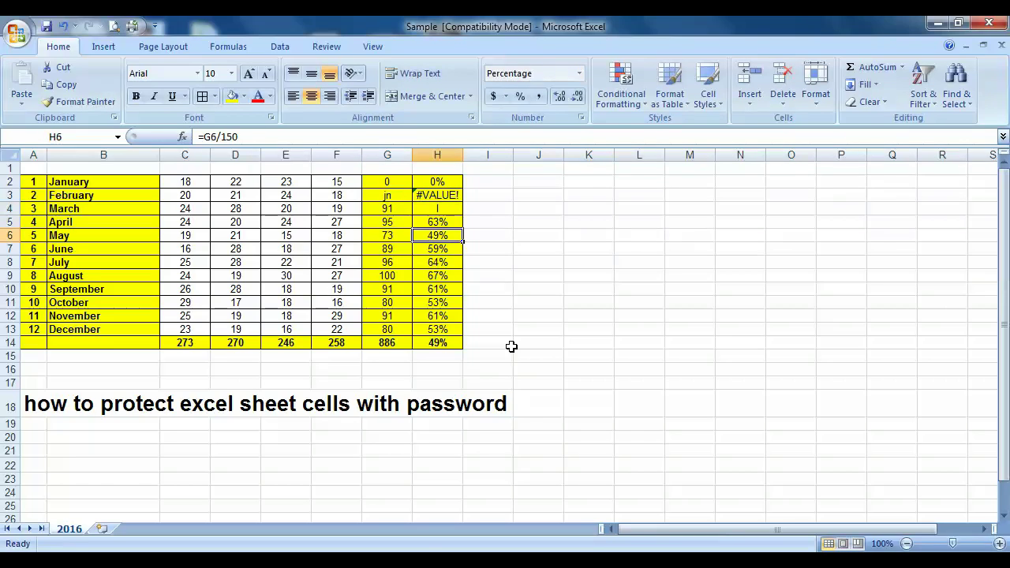
{"action": "key", "text": "Left"}
{"action": "type", "text": "kj"}
{"action": "key", "text": "Right"}
{"action": "key", "text": "Return"}
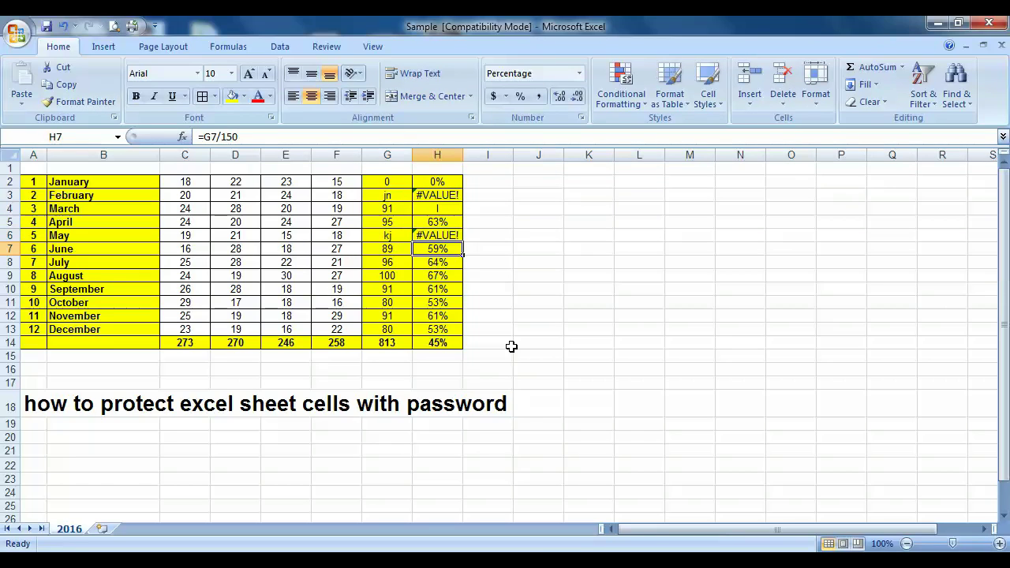
{"action": "key", "text": "Left"}
{"action": "key", "text": "Left"}
{"action": "key", "text": "Left"}
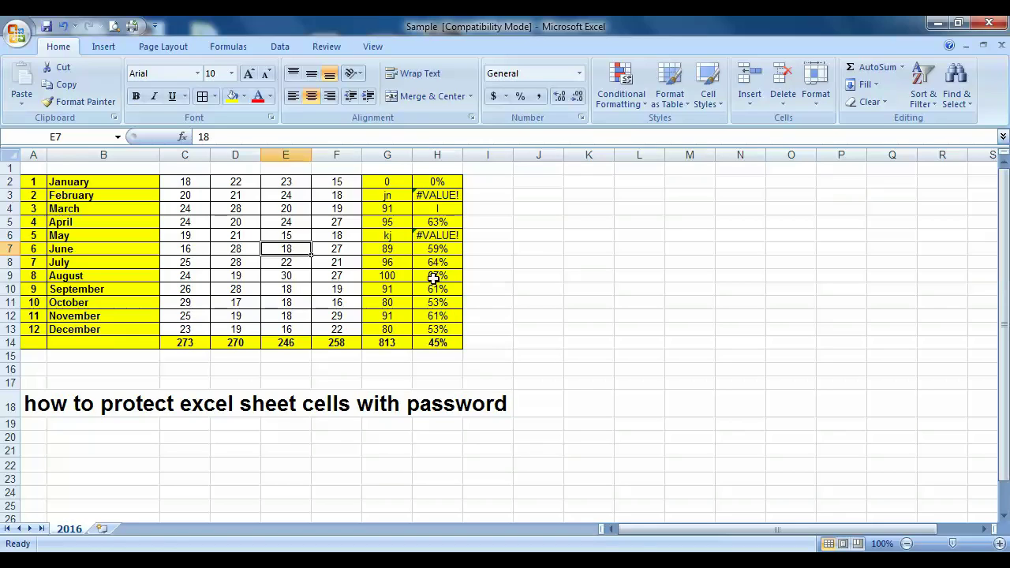
Step: Fill the SUM formula from G10 up to G2 and the percentage formula from H9 up to H2
{"action": "left_click", "coordinate": [401, 183]}
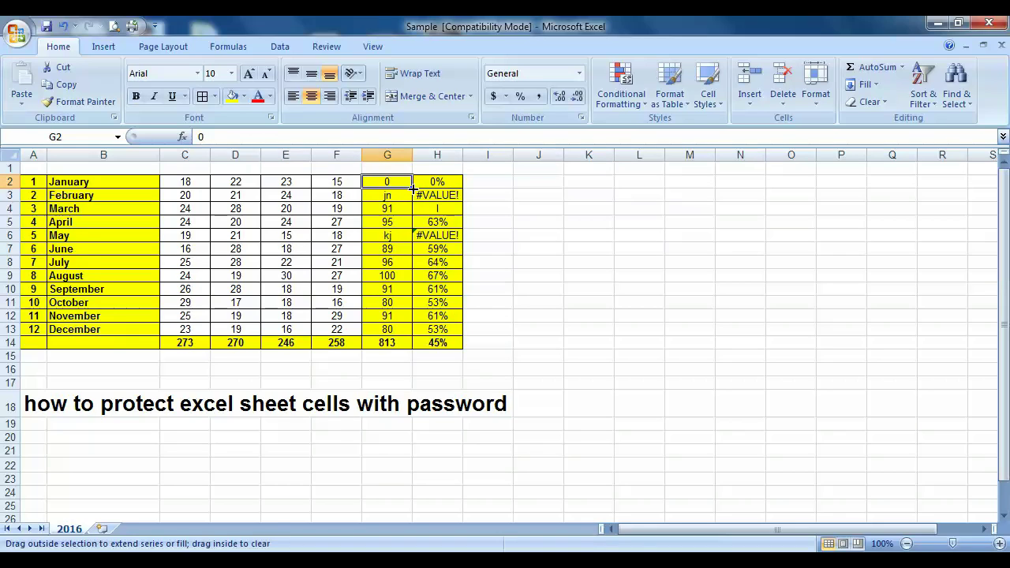
{"action": "left_click", "coordinate": [392, 289]}
{"action": "left_click_drag", "start_coordinate": [412, 296], "coordinate": [409, 182]}
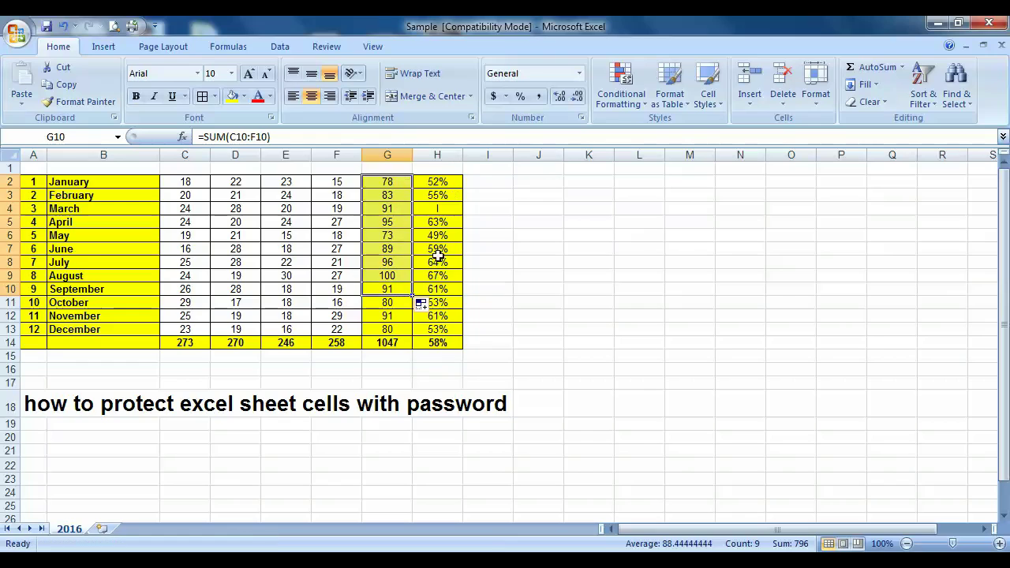
{"action": "left_click", "coordinate": [446, 277]}
{"action": "left_click_drag", "start_coordinate": [466, 282], "coordinate": [462, 179]}
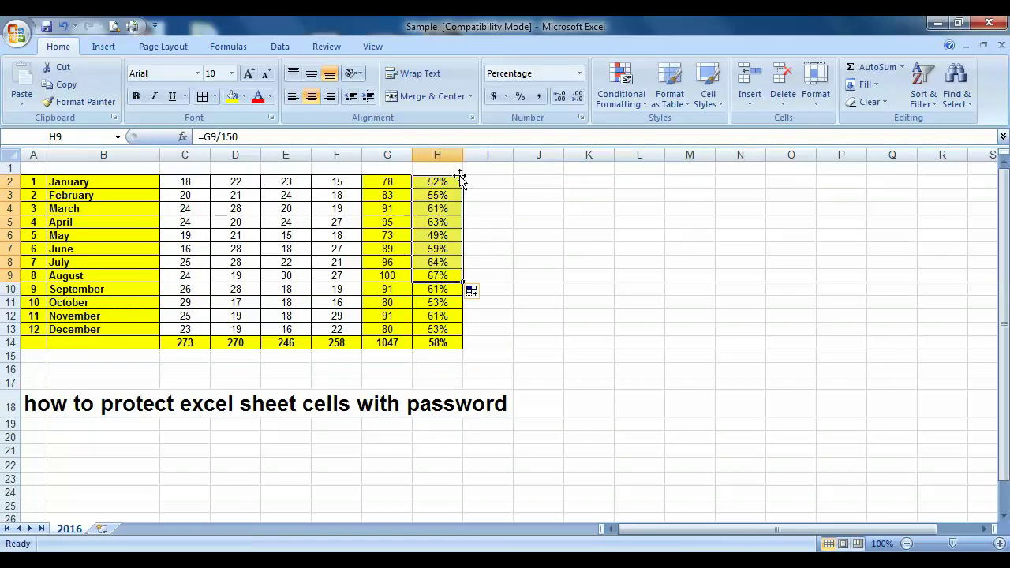
Step: Check the restored totals in G2:H14 (1047 and 58%) and bring up the Review commands
{"action": "left_click", "coordinate": [569, 274]}
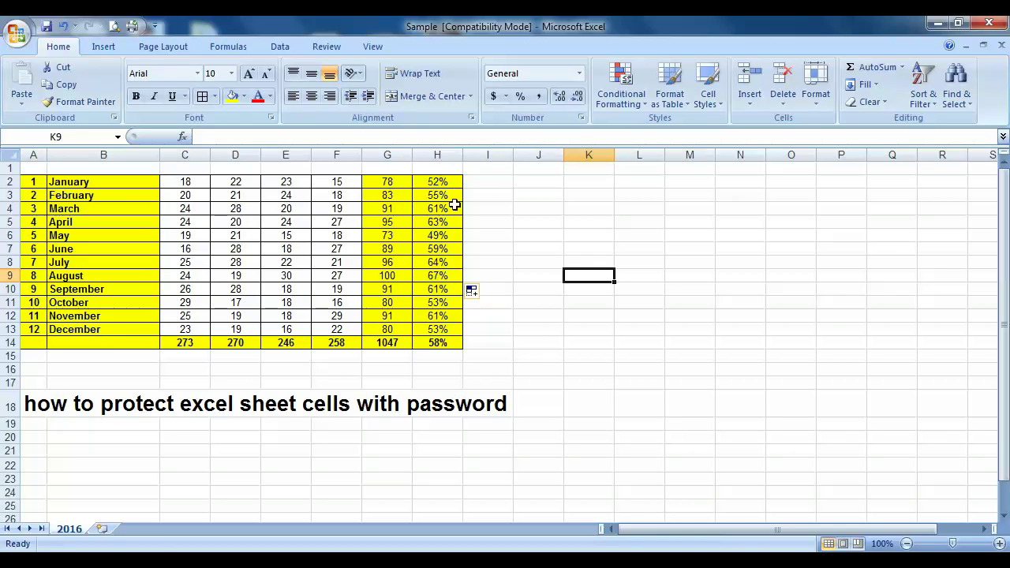
{"action": "left_click_drag", "start_coordinate": [383, 182], "coordinate": [443, 341]}
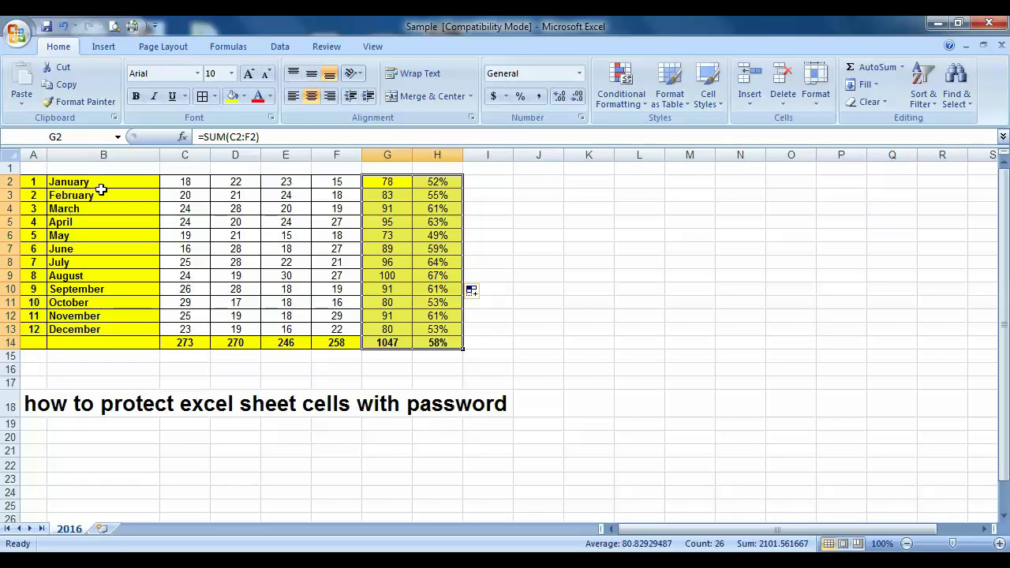
{"action": "left_click", "coordinate": [604, 344]}
{"action": "left_click", "coordinate": [279, 46]}
{"action": "left_click", "coordinate": [326, 47]}
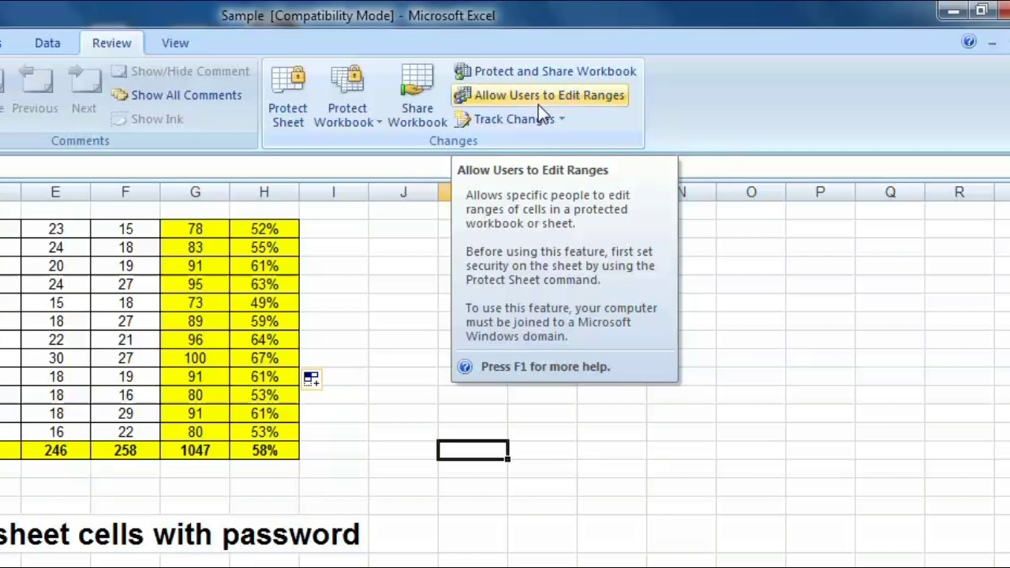
Step: Under Allow Users to Edit Ranges, add a new range titled Range1 referring to cells C2:F13
{"action": "left_click", "coordinate": [594, 95]}
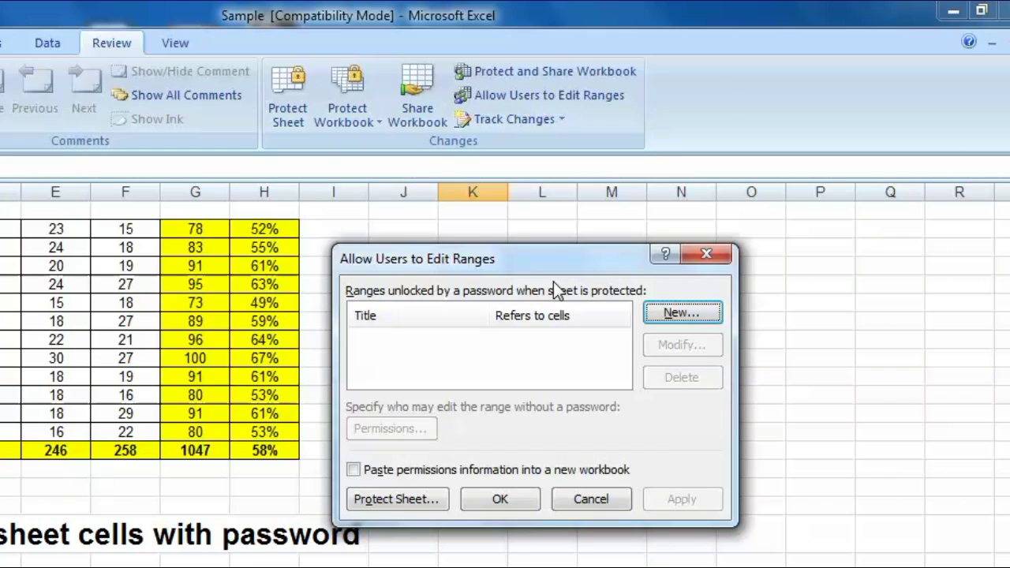
{"action": "left_click", "coordinate": [686, 316]}
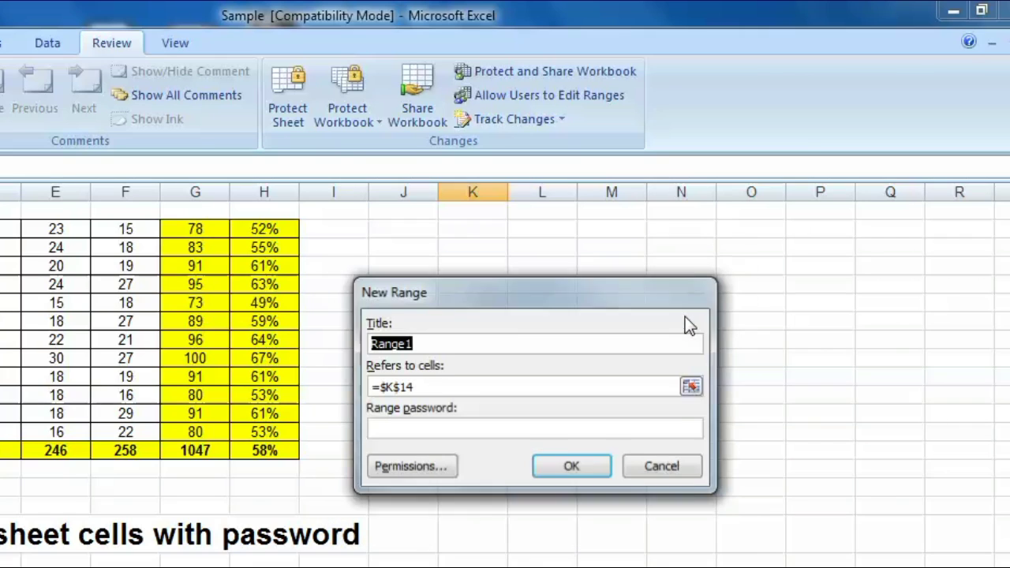
{"action": "left_click", "coordinate": [408, 344]}
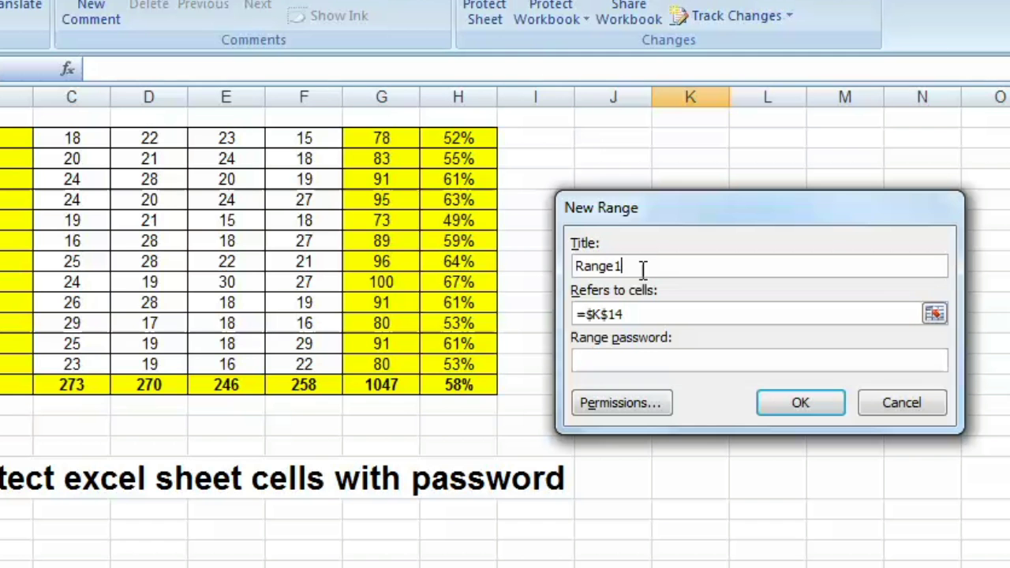
{"action": "left_click_drag", "start_coordinate": [643, 271], "coordinate": [514, 273]}
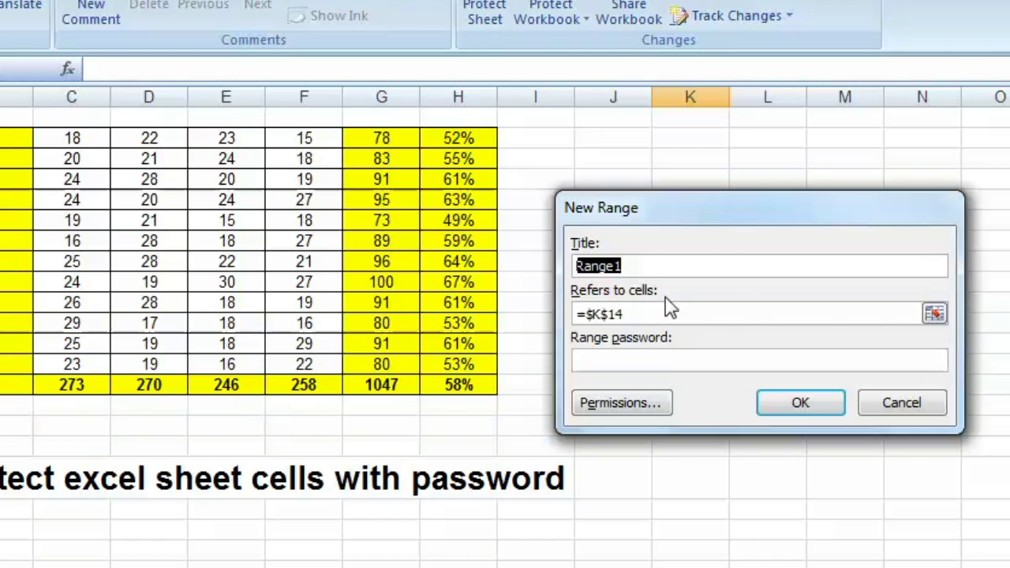
{"action": "left_click", "coordinate": [937, 316]}
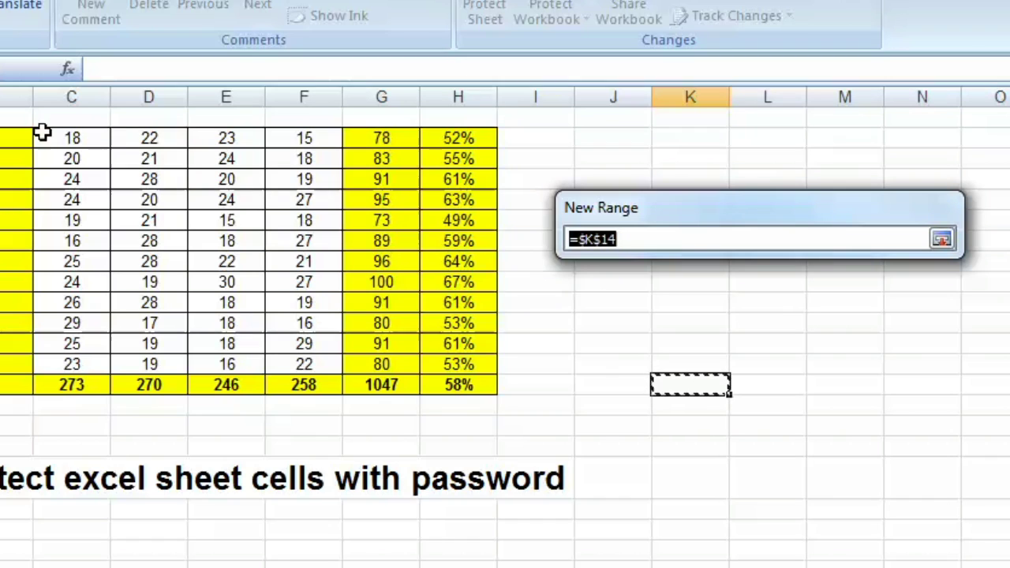
{"action": "left_click_drag", "start_coordinate": [51, 137], "coordinate": [320, 364]}
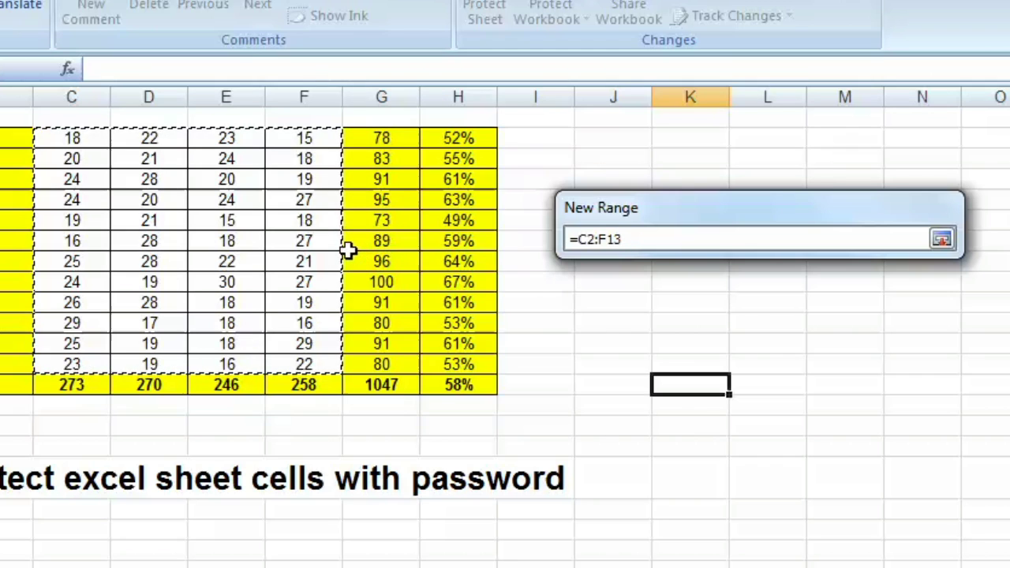
{"action": "left_click", "coordinate": [943, 240]}
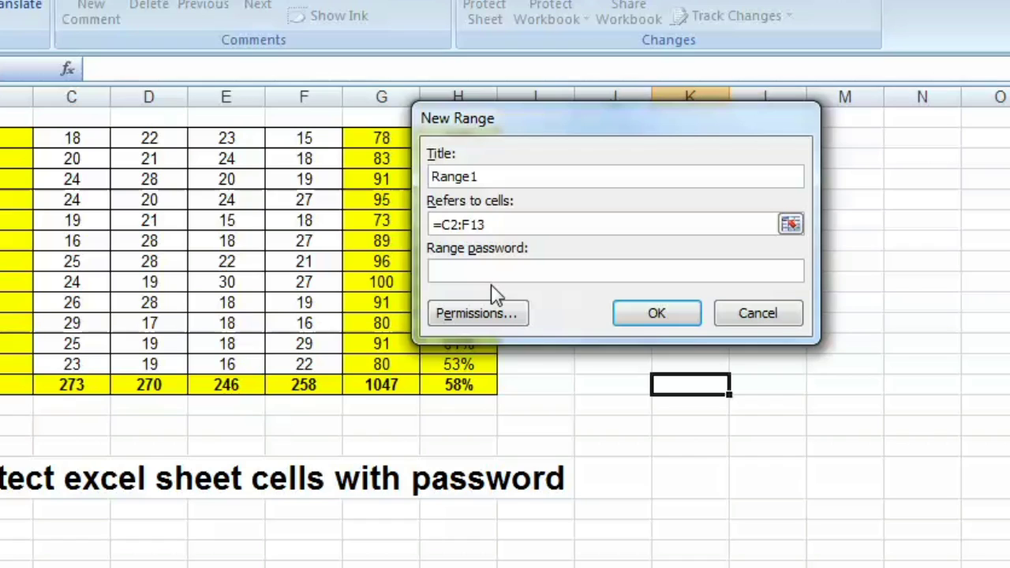
Step: Give Range1 ($C$2:$F$13) a range password, confirm it, and check the editable ranges list
{"action": "left_click", "coordinate": [584, 271]}
{"action": "type", "text": "123"}
{"action": "left_click", "coordinate": [649, 314]}
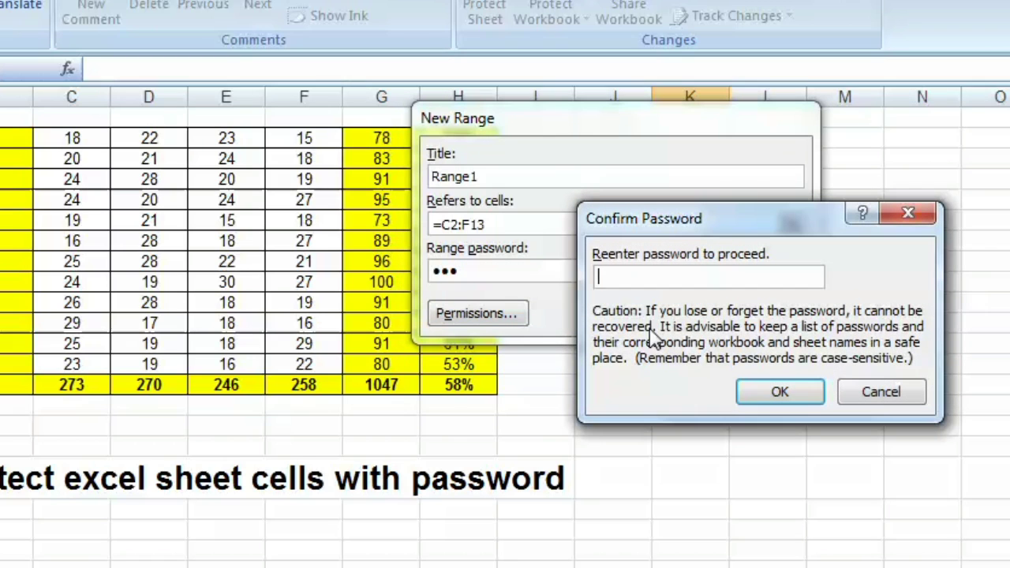
{"action": "type", "text": "123"}
{"action": "left_click", "coordinate": [771, 394]}
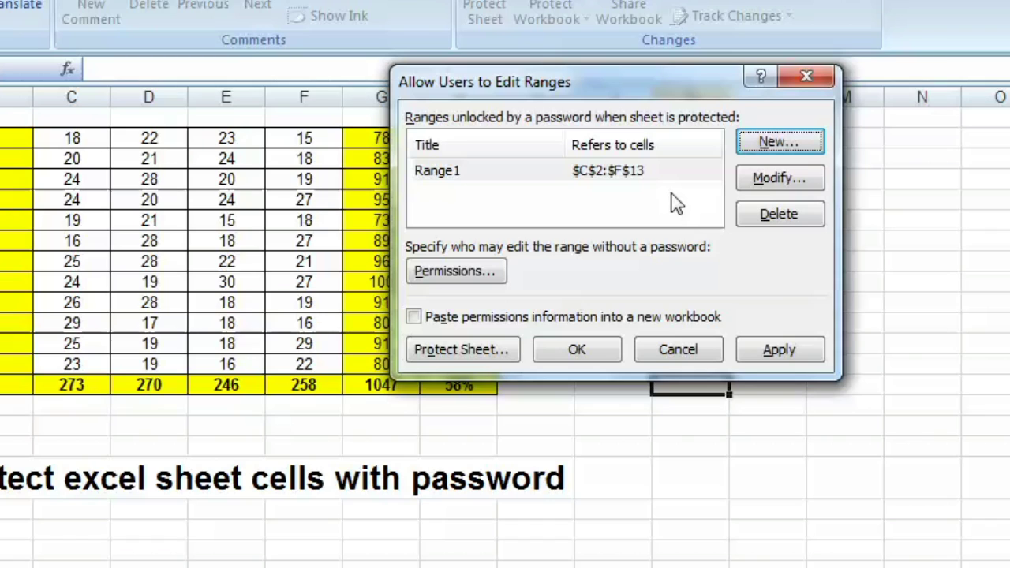
{"action": "left_click_drag", "start_coordinate": [521, 95], "coordinate": [800, 106]}
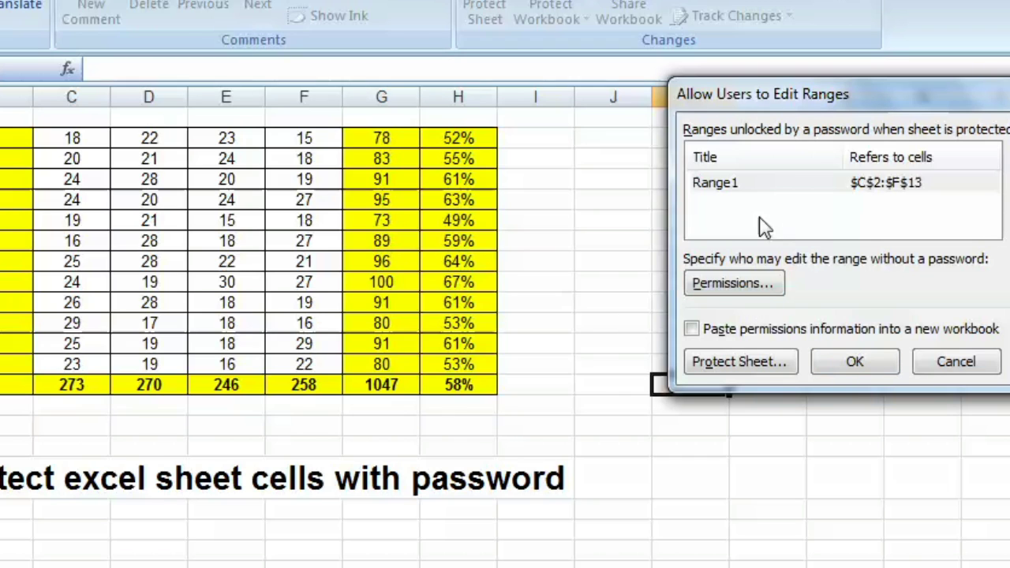
{"action": "left_click_drag", "start_coordinate": [900, 101], "coordinate": [424, 134]}
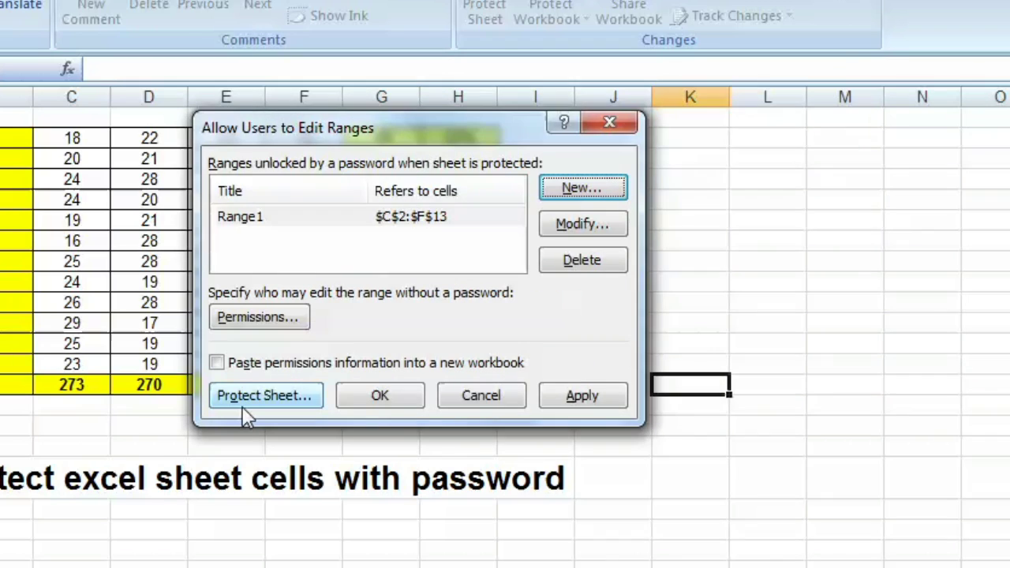
Step: In Protect Sheet, leave Format cells, Format columns and Format rows unticked for all users
{"action": "left_click", "coordinate": [282, 396]}
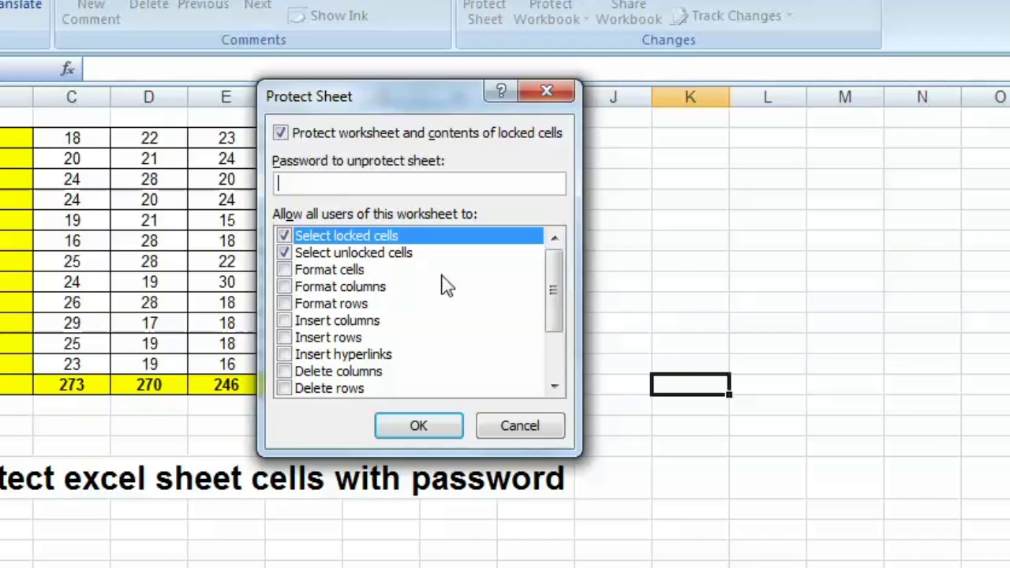
{"action": "left_click_drag", "start_coordinate": [560, 282], "coordinate": [553, 234]}
{"action": "key", "text": "End"}
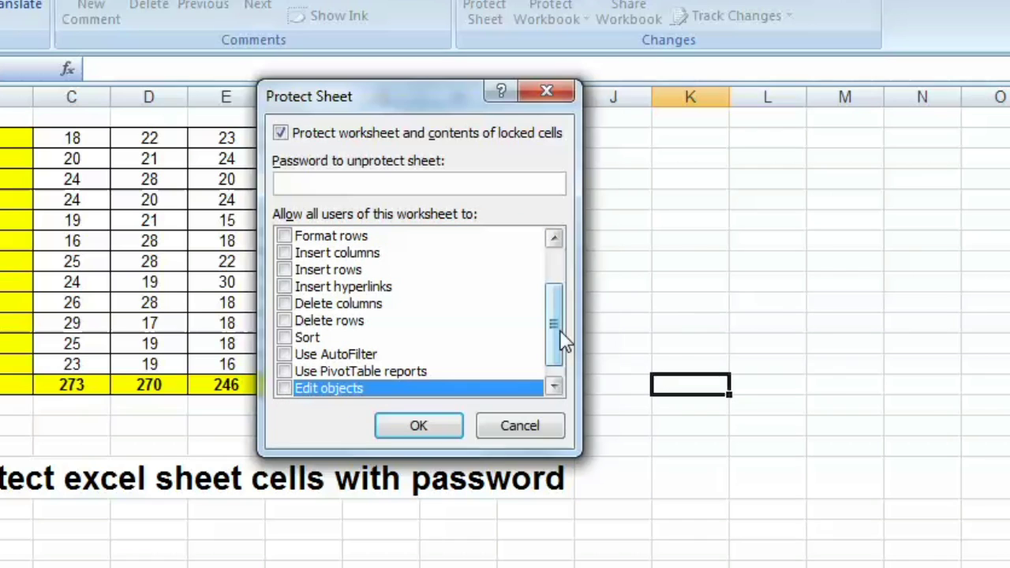
{"action": "left_click_drag", "start_coordinate": [565, 341], "coordinate": [555, 253]}
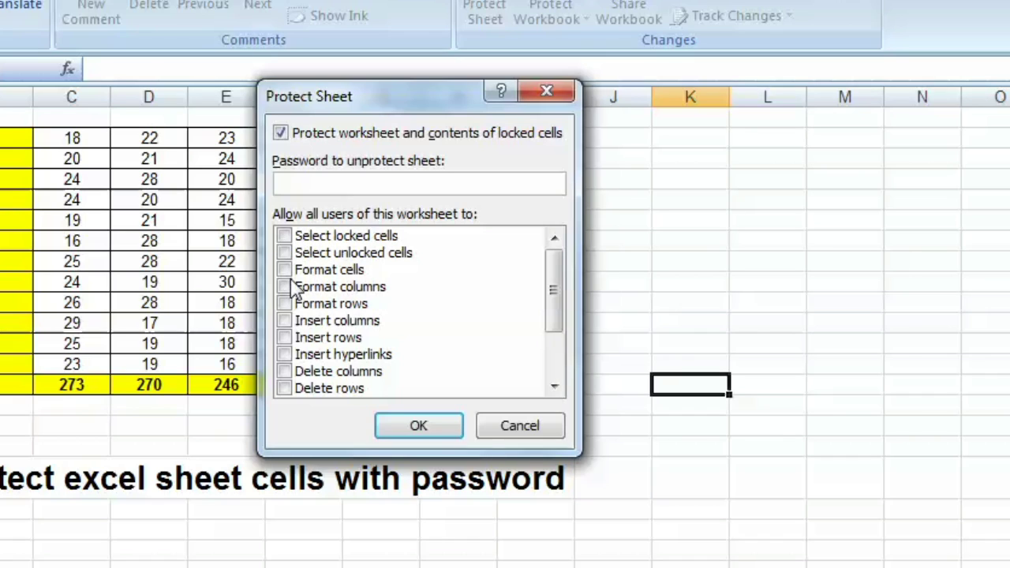
{"action": "left_click", "coordinate": [285, 271]}
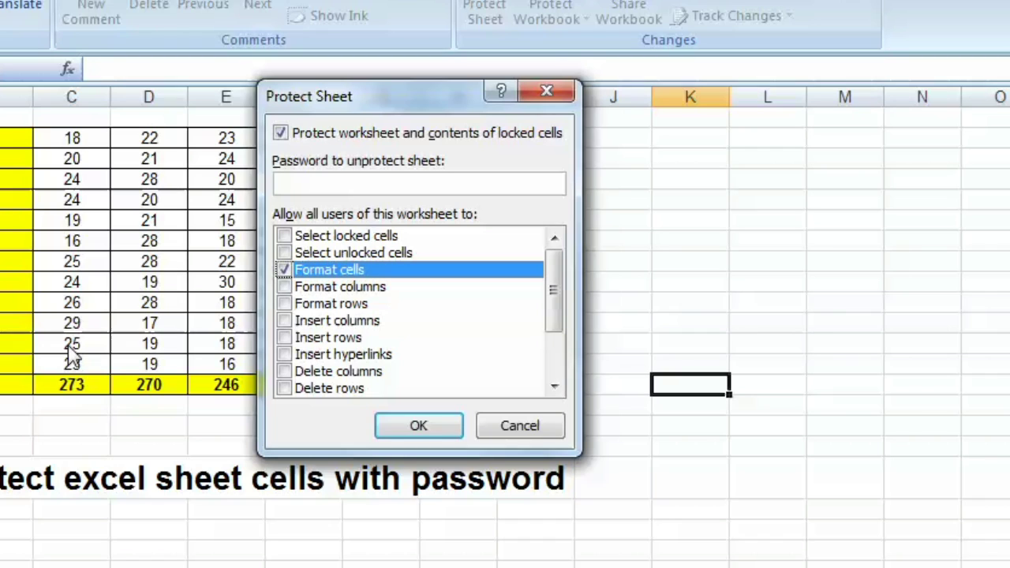
{"action": "left_click", "coordinate": [284, 287]}
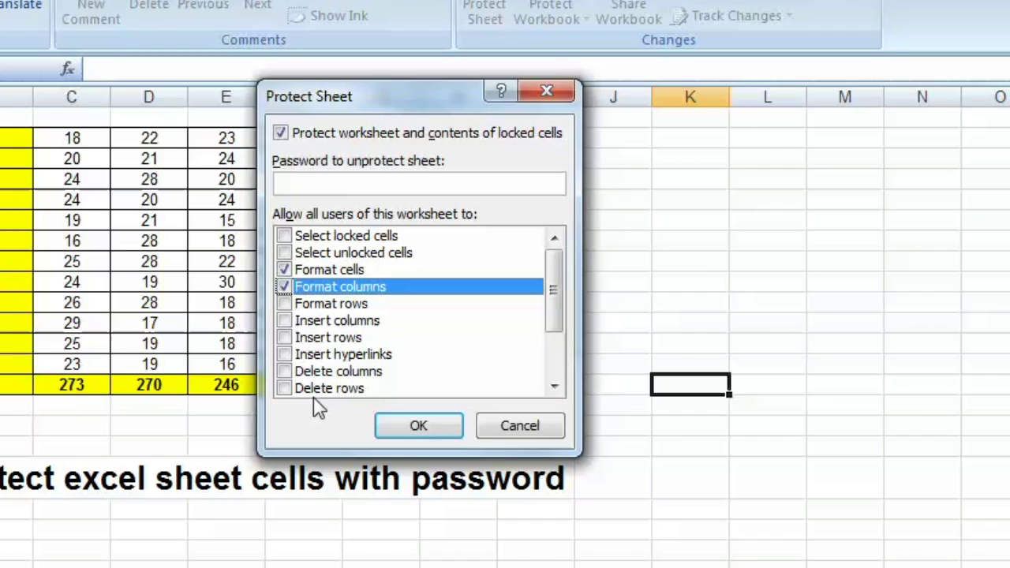
{"action": "left_click", "coordinate": [284, 304]}
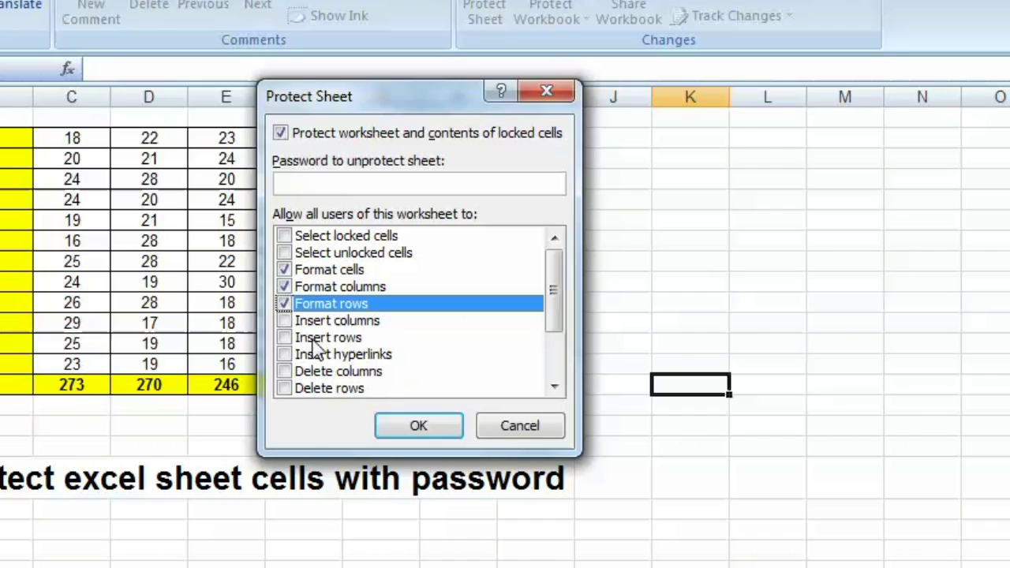
{"action": "left_click", "coordinate": [284, 304]}
{"action": "left_click", "coordinate": [285, 286]}
{"action": "left_click", "coordinate": [285, 270]}
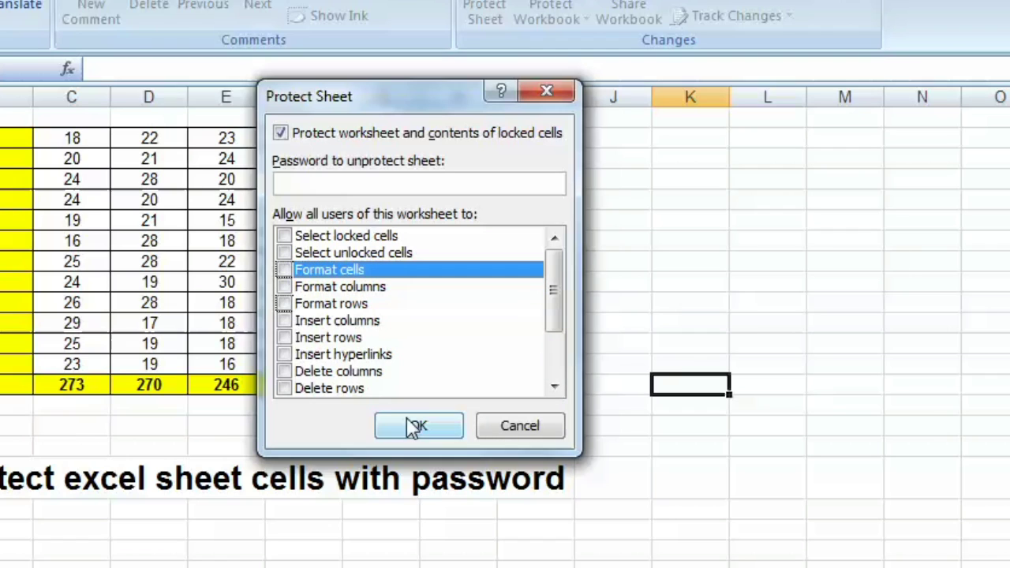
Step: Protect the sheet with an unprotect password and confirm it
{"action": "left_click", "coordinate": [327, 181]}
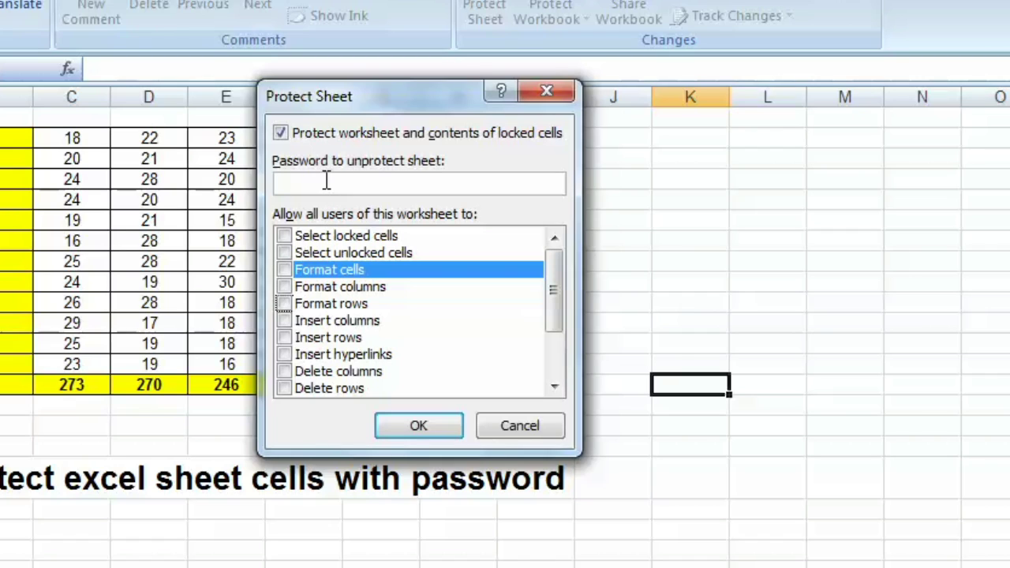
{"action": "type", "text": "123"}
{"action": "left_click", "coordinate": [435, 427]}
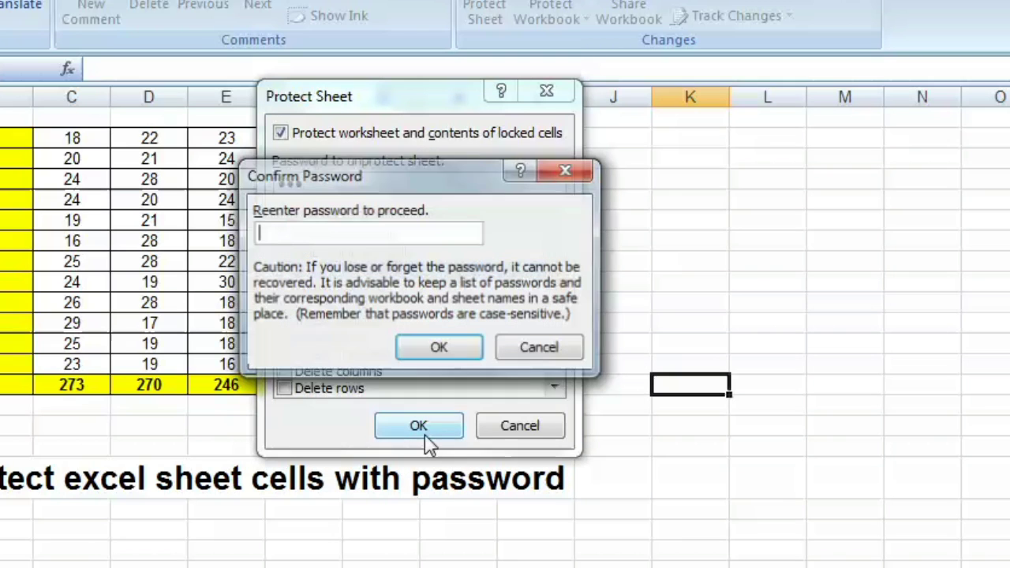
{"action": "type", "text": "123"}
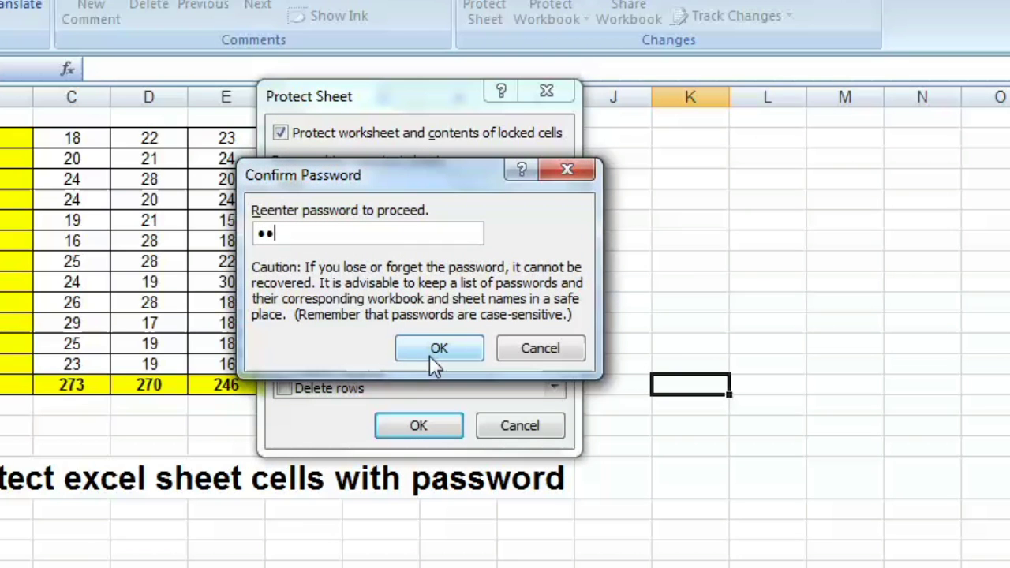
{"action": "left_click", "coordinate": [432, 357]}
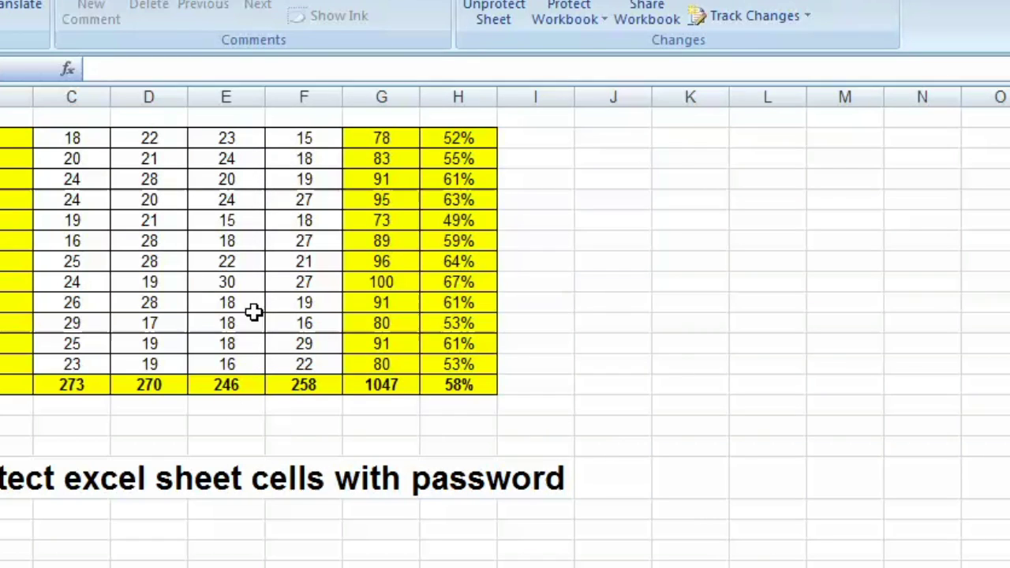
Step: Unprotect the sheet by entering its password
{"action": "left_click", "coordinate": [1, 2]}
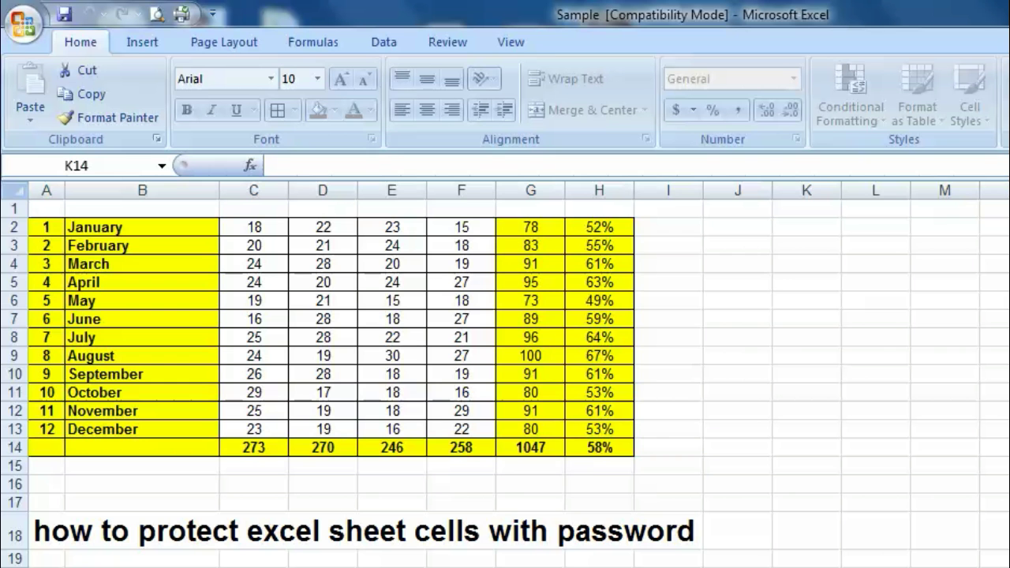
{"action": "left_click", "coordinate": [449, 39]}
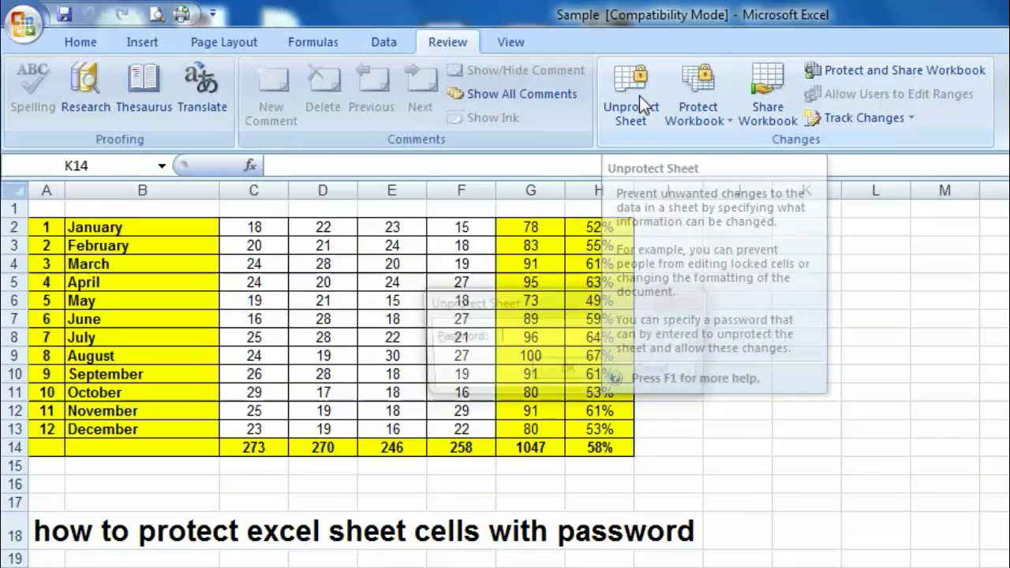
{"action": "left_click", "coordinate": [640, 95]}
{"action": "type", "text": "123"}
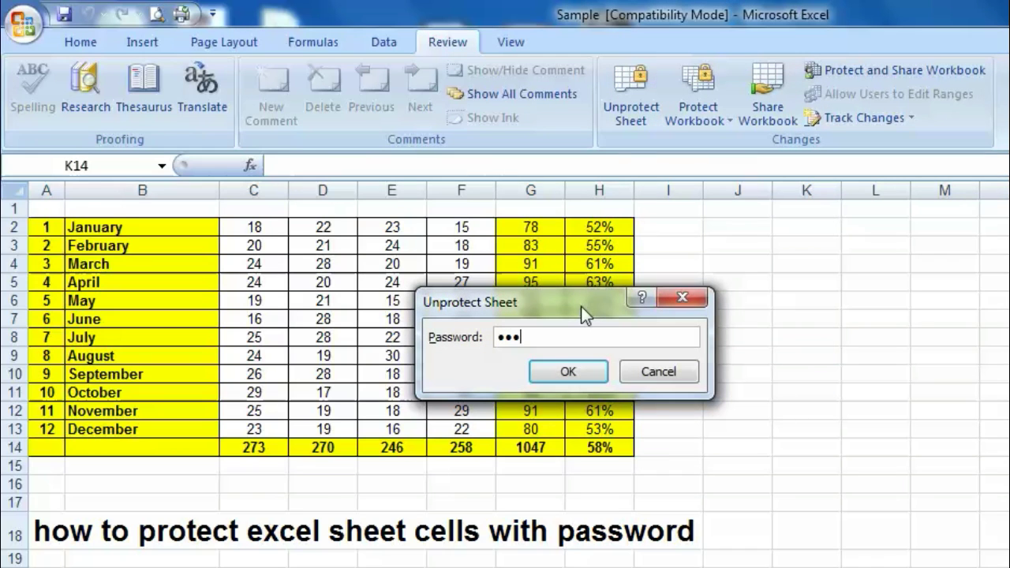
{"action": "left_click", "coordinate": [580, 371]}
Step: Review Range1 ($C$2:$F$13) in the editable ranges list, then close it
{"action": "left_click", "coordinate": [371, 302]}
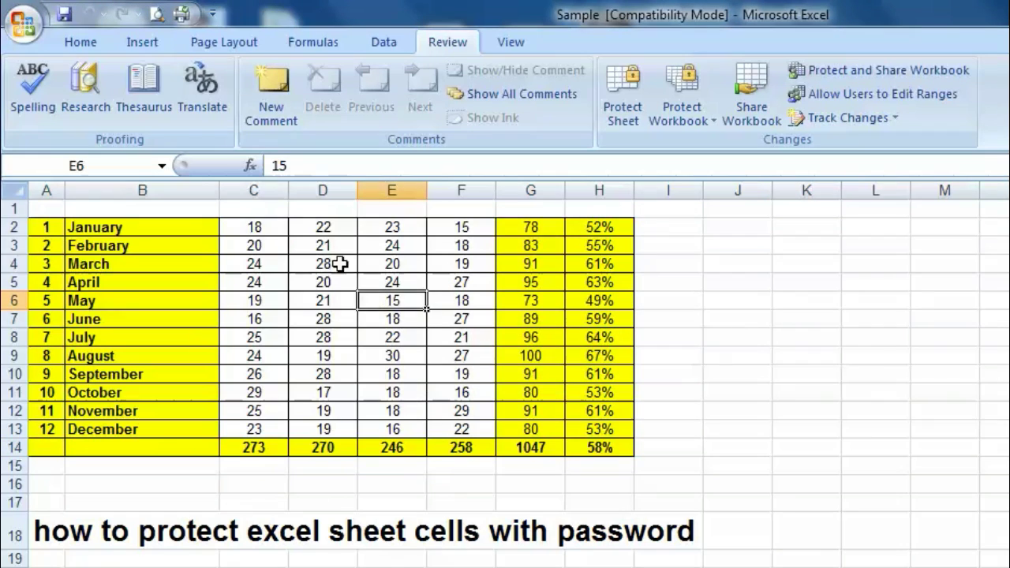
{"action": "left_click", "coordinate": [257, 227]}
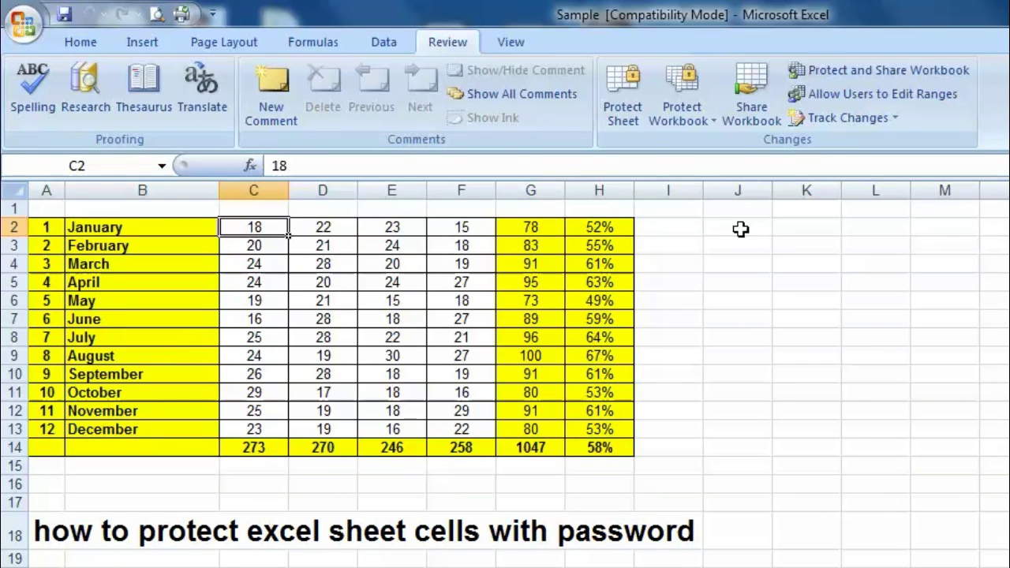
{"action": "left_click", "coordinate": [864, 94]}
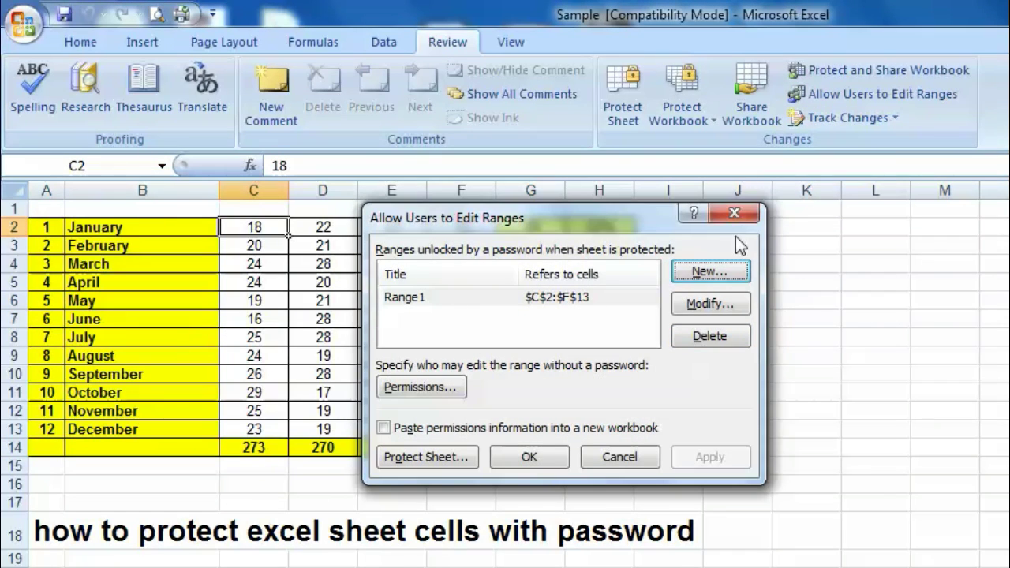
{"action": "left_click", "coordinate": [734, 214]}
Step: Protect the sheet again with a password, allowing Edit objects and selecting locked/unlocked cells
{"action": "left_click", "coordinate": [635, 124]}
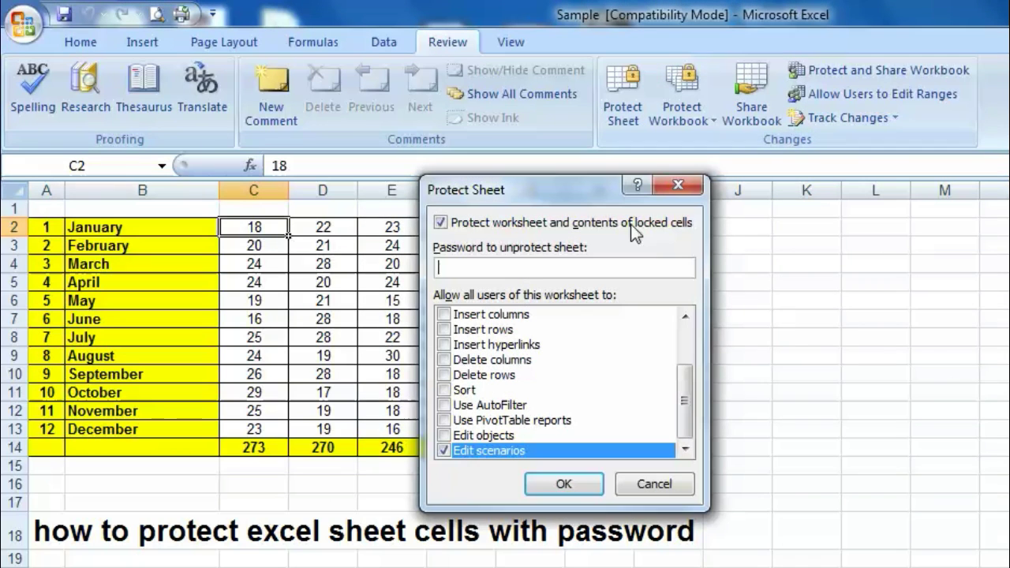
{"action": "left_click", "coordinate": [446, 436]}
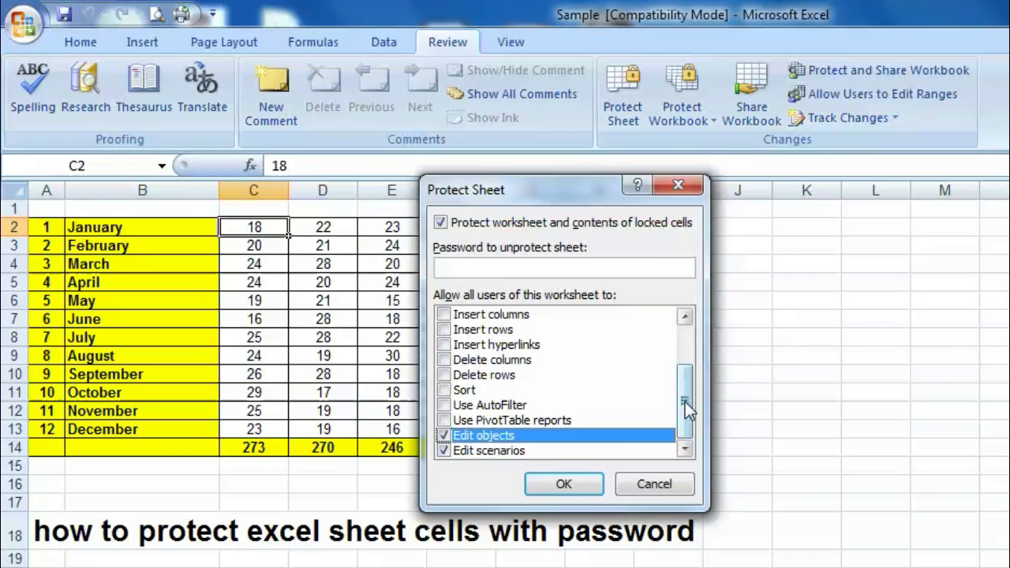
{"action": "left_click_drag", "start_coordinate": [685, 401], "coordinate": [685, 340]}
{"action": "left_click", "coordinate": [462, 316]}
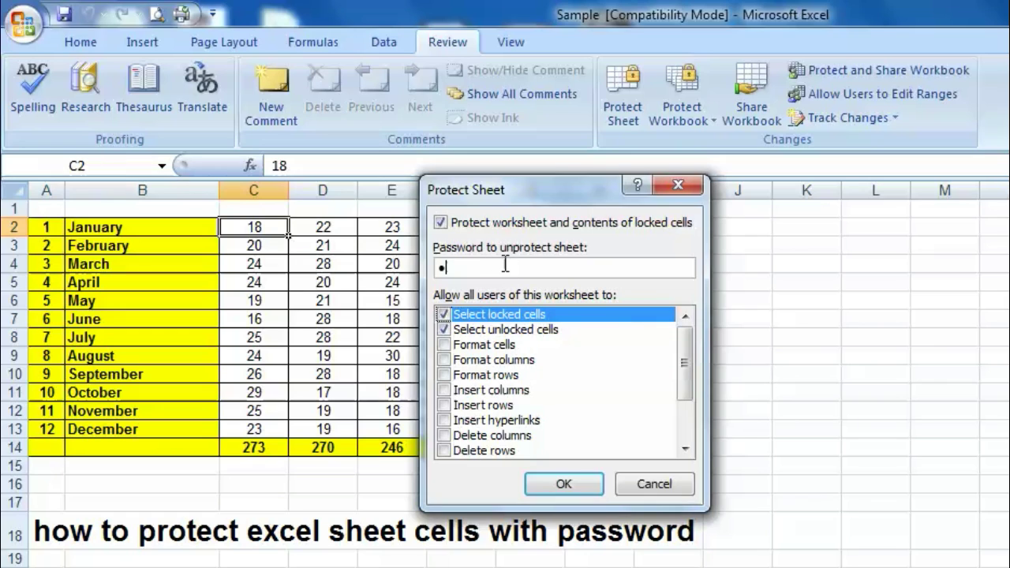
{"action": "left_click", "coordinate": [557, 483]}
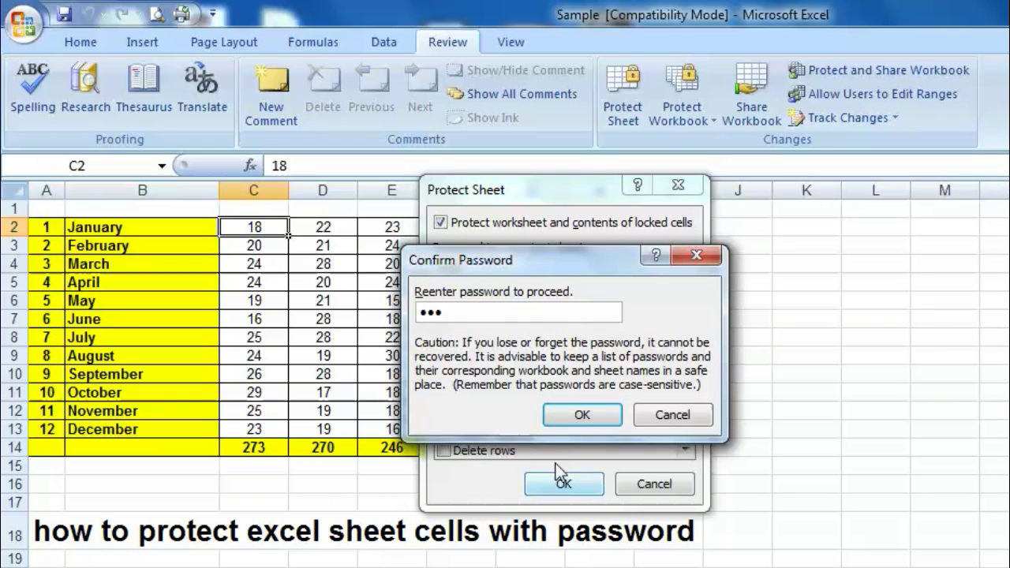
{"action": "left_click", "coordinate": [582, 414]}
Step: Select cells D6, D8 and D11 on the protected sheet
{"action": "left_click", "coordinate": [323, 300]}
{"action": "left_click", "coordinate": [323, 337]}
{"action": "left_click", "coordinate": [320, 395]}
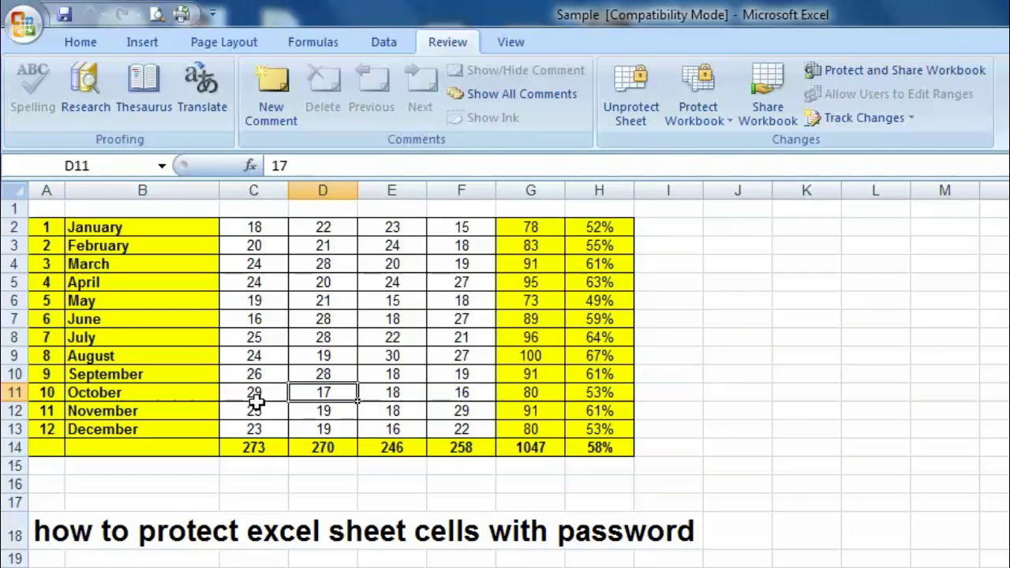
Step: Try deleting the March (B4) and May (B6) labels and dismiss the read-only warnings
{"action": "left_click", "coordinate": [244, 392]}
{"action": "left_click", "coordinate": [233, 262]}
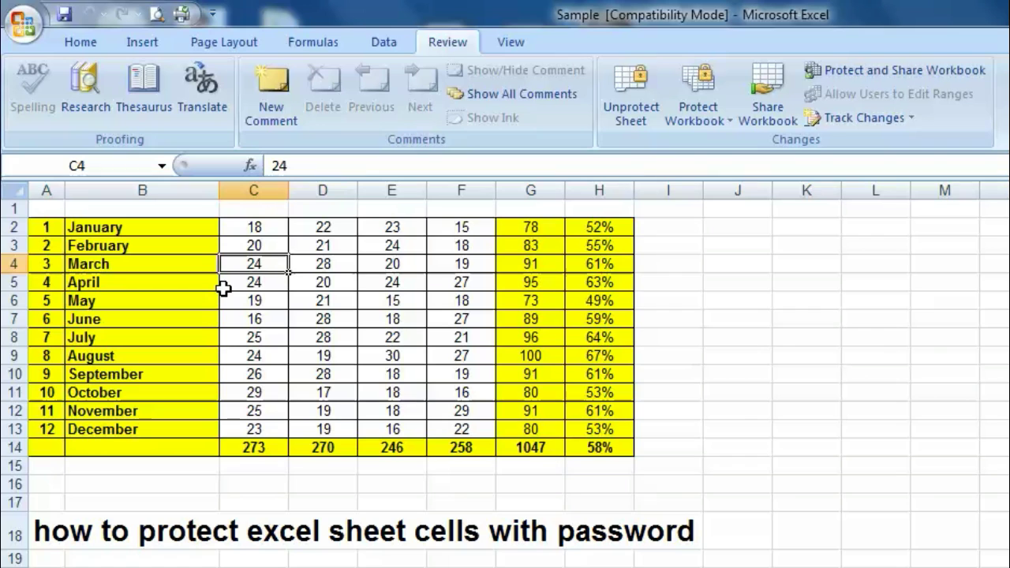
{"action": "left_click", "coordinate": [113, 264]}
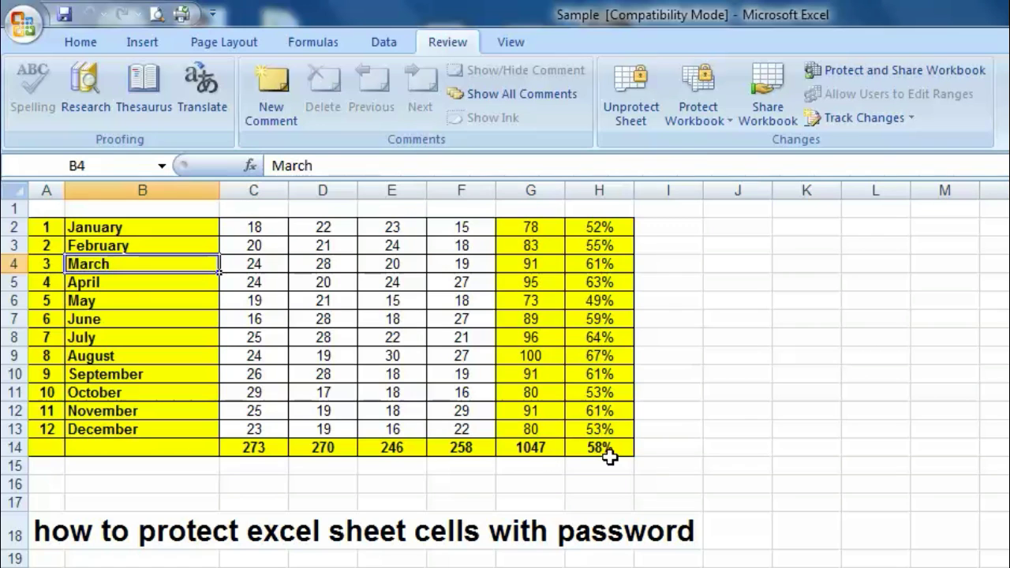
{"action": "key", "text": "Delete"}
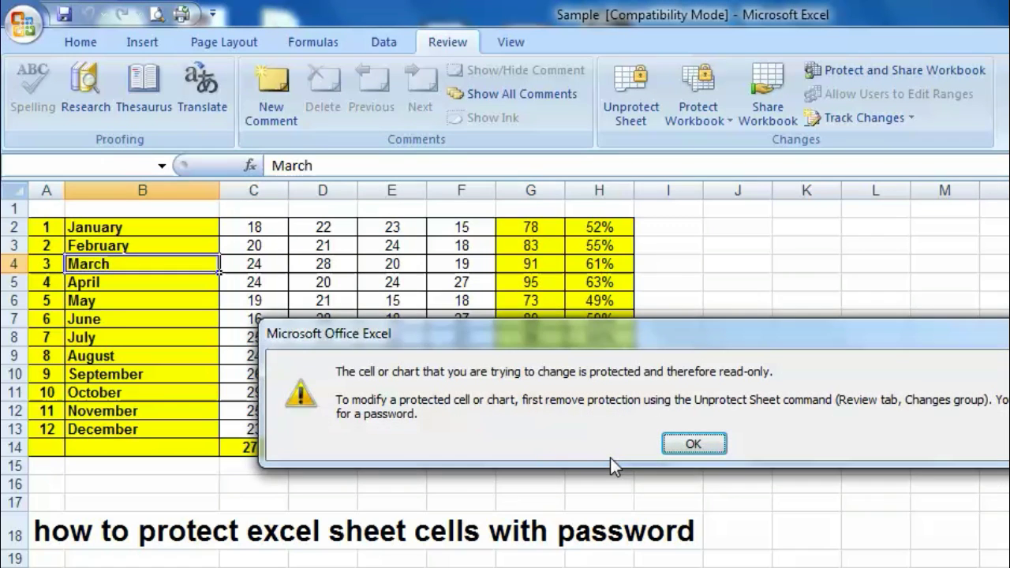
{"action": "key", "text": "Return"}
{"action": "key", "text": "Right"}
{"action": "key", "text": "Down"}
{"action": "key", "text": "Left"}
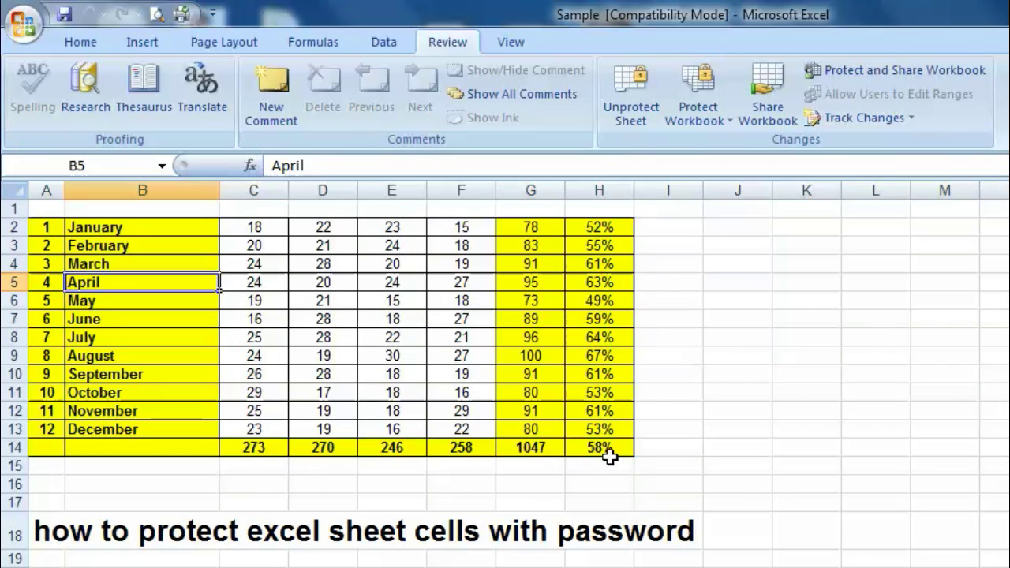
{"action": "key", "text": "Down"}
{"action": "key", "text": "Delete"}
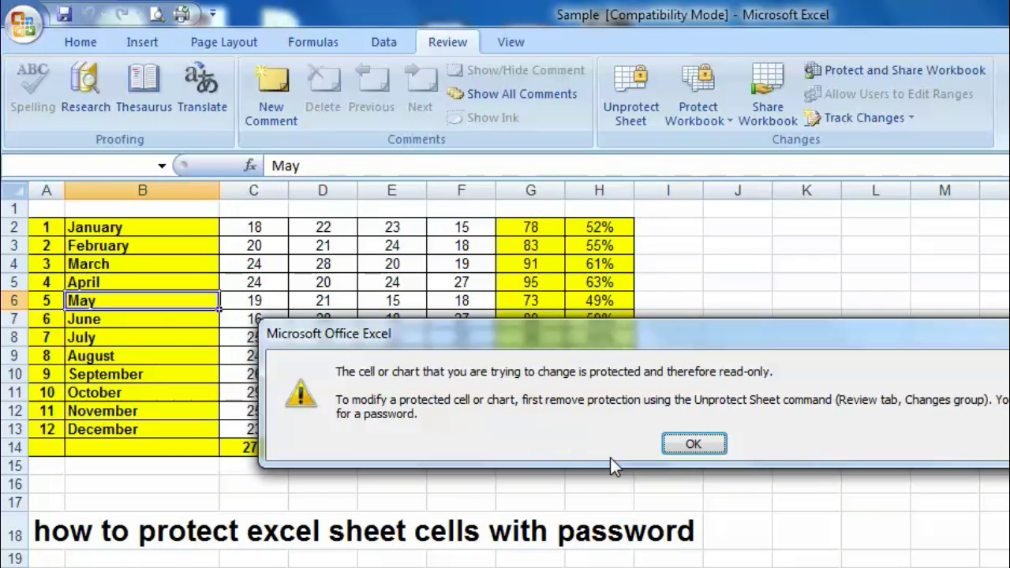
{"action": "key", "text": "Return"}
Step: Try editing cell C2 inside Range1, bringing up the Unlock Range password prompt
{"action": "key", "text": "Right"}
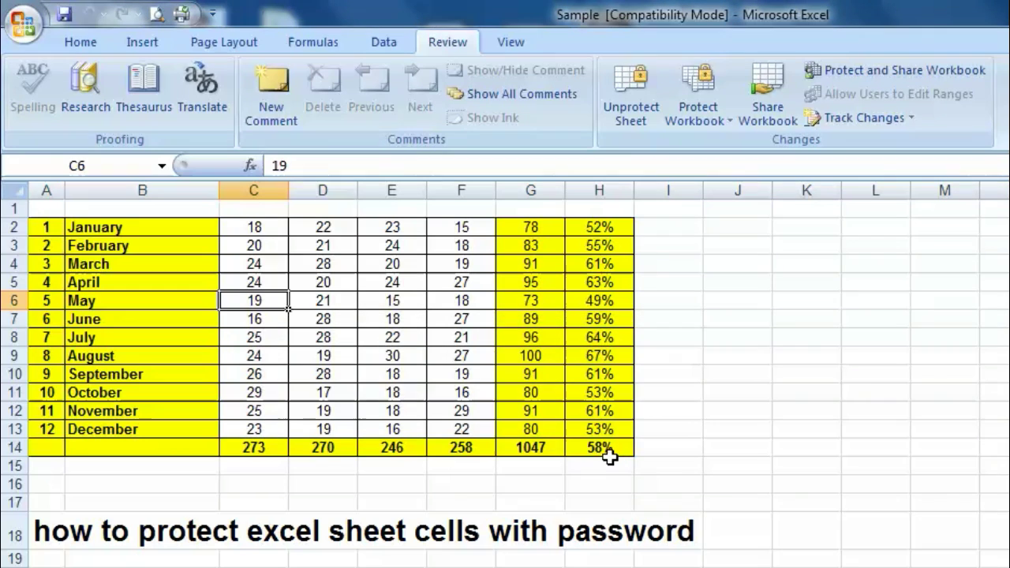
{"action": "key", "text": "Up"}
{"action": "key", "text": "Up"}
{"action": "key", "text": "Up"}
{"action": "key", "text": "Right"}
{"action": "key", "text": "Right"}
{"action": "key", "text": "Right"}
{"action": "key", "text": "Up"}
{"action": "key", "text": "Left"}
{"action": "key", "text": "Left"}
{"action": "key", "text": "Left"}
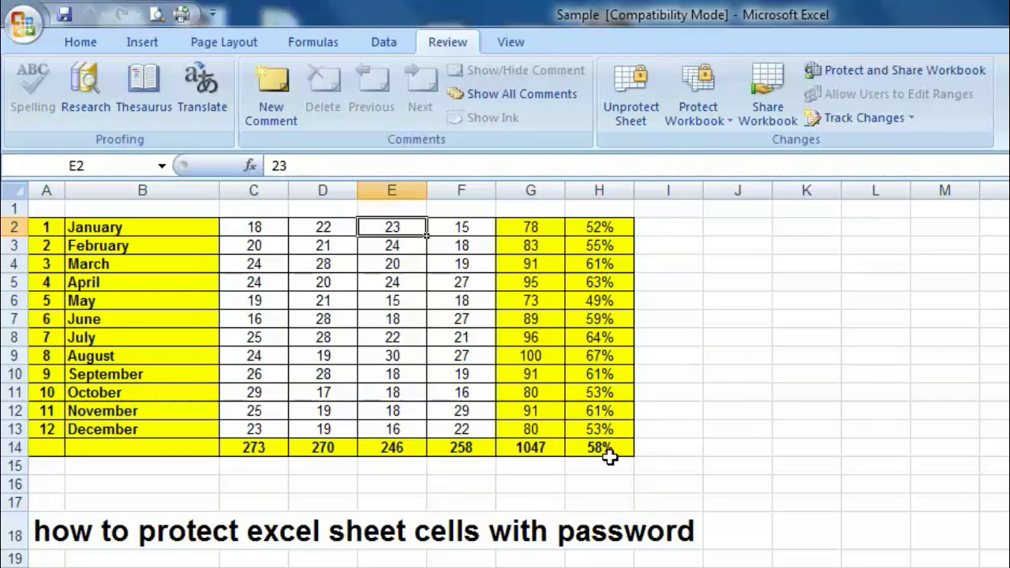
{"action": "key", "text": "Right"}
{"action": "key", "text": "Left"}
{"action": "key", "text": "Delete"}
{"action": "type", "text": "1"}
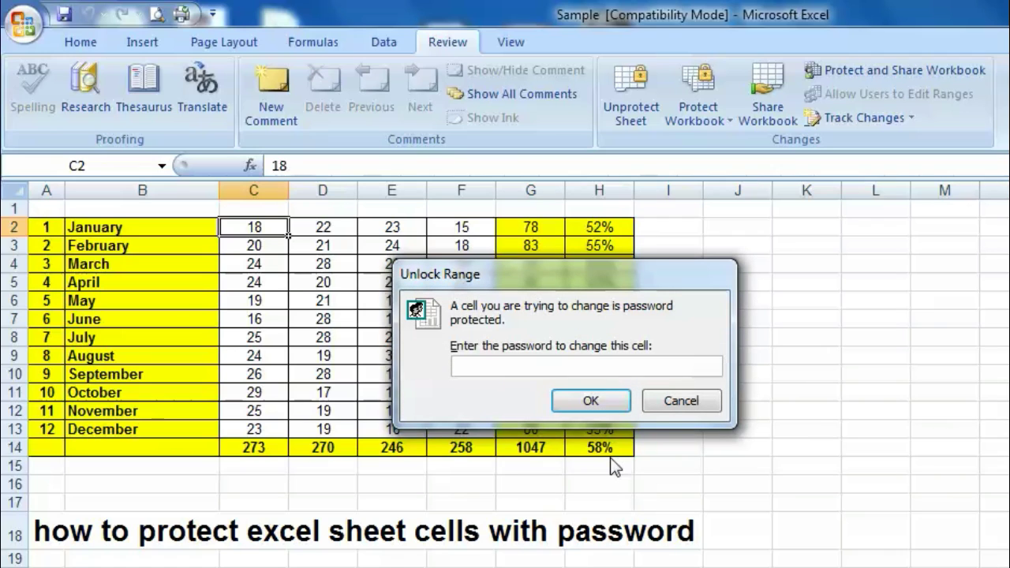
{"action": "type", "text": "123"}
Step: Unlock Range1 with its password and enter 12 in D5 and 25 in D6
{"action": "key", "text": "Return"}
{"action": "key", "text": "Down"}
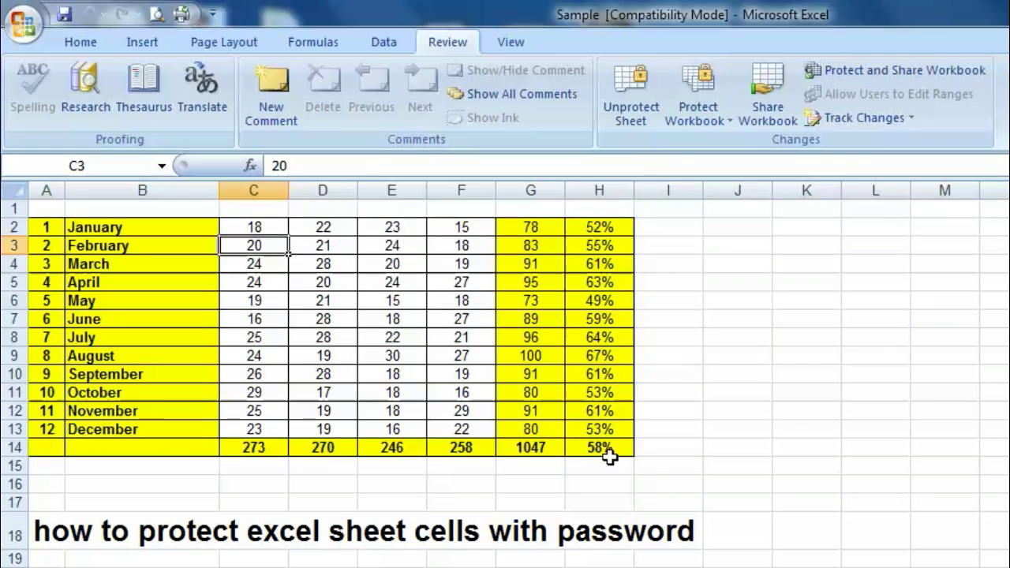
{"action": "key", "text": "Down"}
{"action": "key", "text": "Right"}
{"action": "key", "text": "Down"}
{"action": "type", "text": "12"}
{"action": "key", "text": "Return"}
{"action": "type", "text": "25"}
{"action": "key", "text": "Right"}
{"action": "key", "text": "Right"}
{"action": "key", "text": "Right"}
{"action": "key", "text": "Right"}
Step: Try editing the locked G6 total twice and dismiss the read-only warnings
{"action": "key", "text": "Left"}
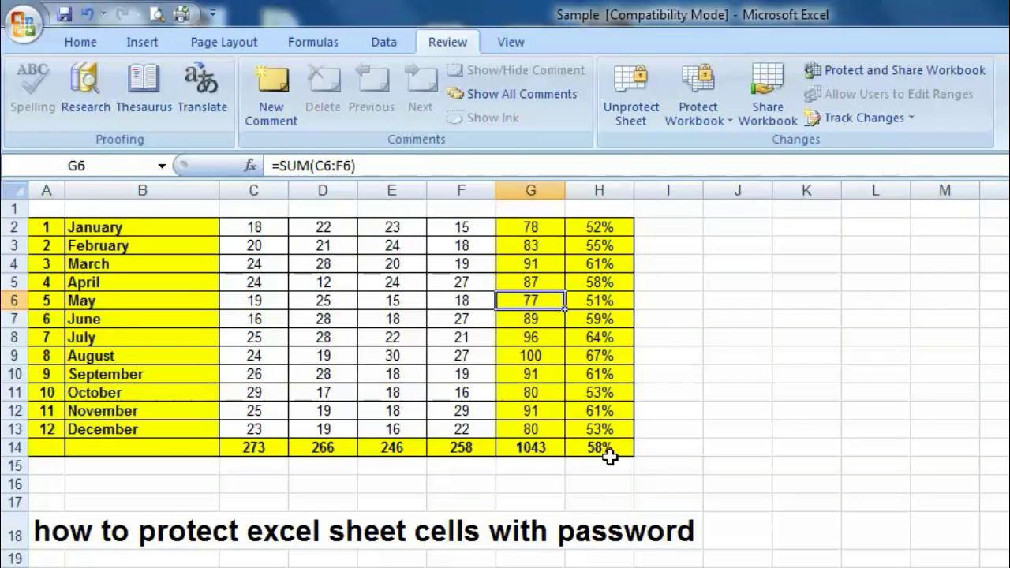
{"action": "key", "text": "1"}
{"action": "key", "text": "Return"}
{"action": "key", "text": "1"}
{"action": "key", "text": "Return"}
{"action": "left_click", "coordinate": [552, 373]}
{"action": "right_click", "coordinate": [543, 285]}
{"action": "left_click", "coordinate": [517, 330]}
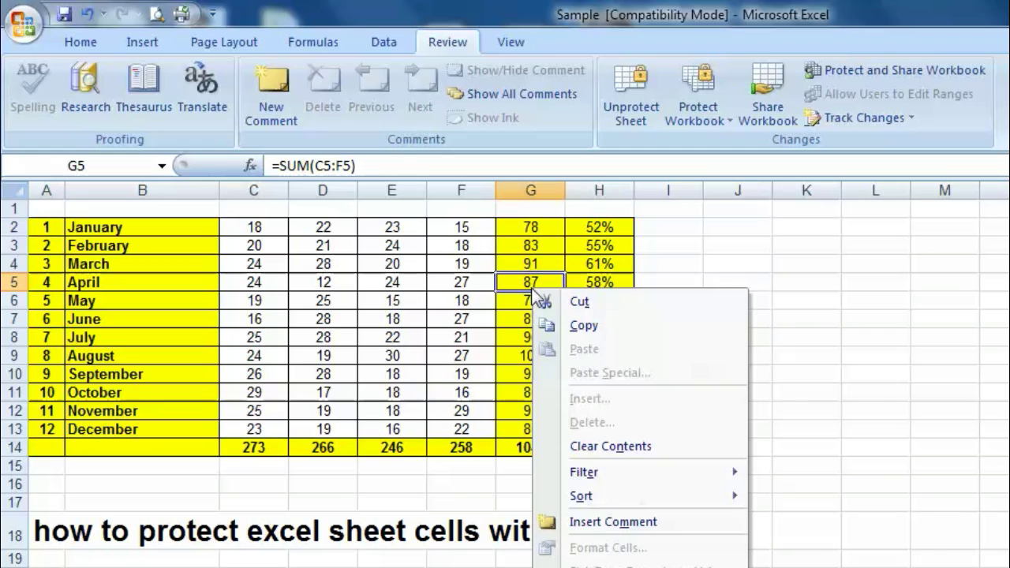
{"action": "left_click", "coordinate": [588, 300]}
{"action": "left_click", "coordinate": [693, 445]}
{"action": "right_click", "coordinate": [554, 318]}
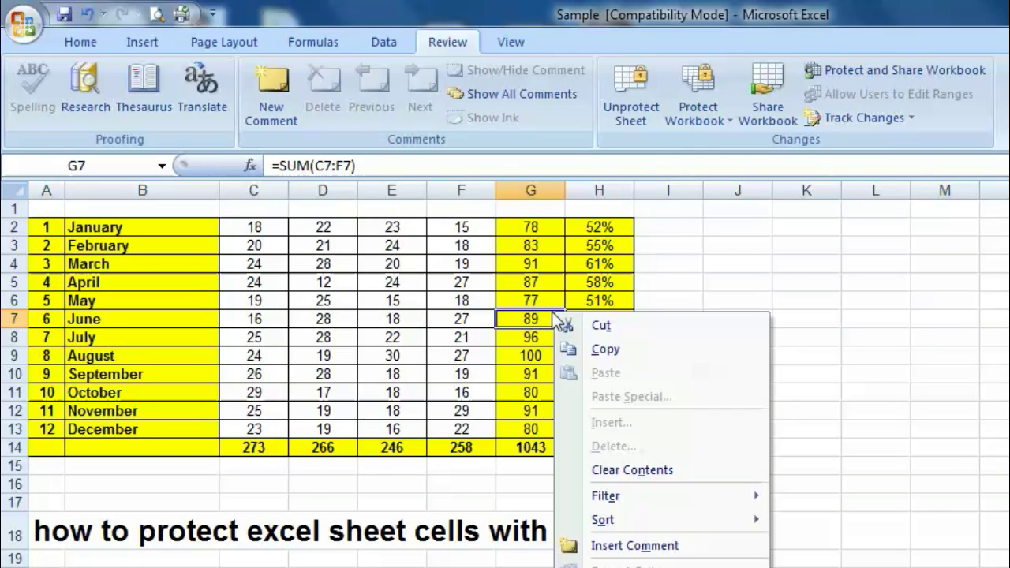
{"action": "left_click", "coordinate": [596, 348]}
{"action": "left_click", "coordinate": [535, 352]}
{"action": "right_click", "coordinate": [541, 319]}
{"action": "left_click", "coordinate": [624, 298]}
{"action": "right_click", "coordinate": [724, 272]}
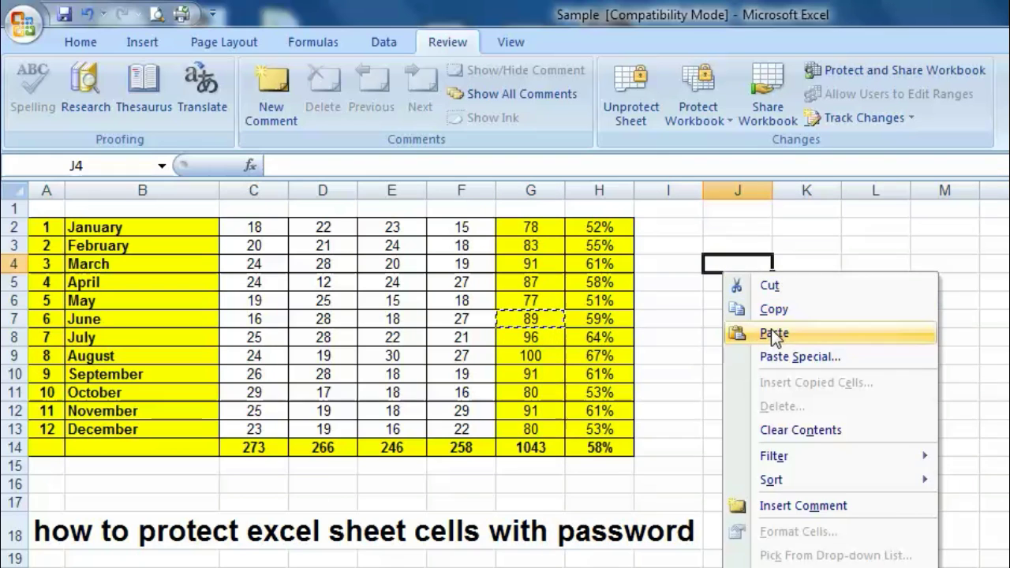
{"action": "left_click", "coordinate": [771, 332]}
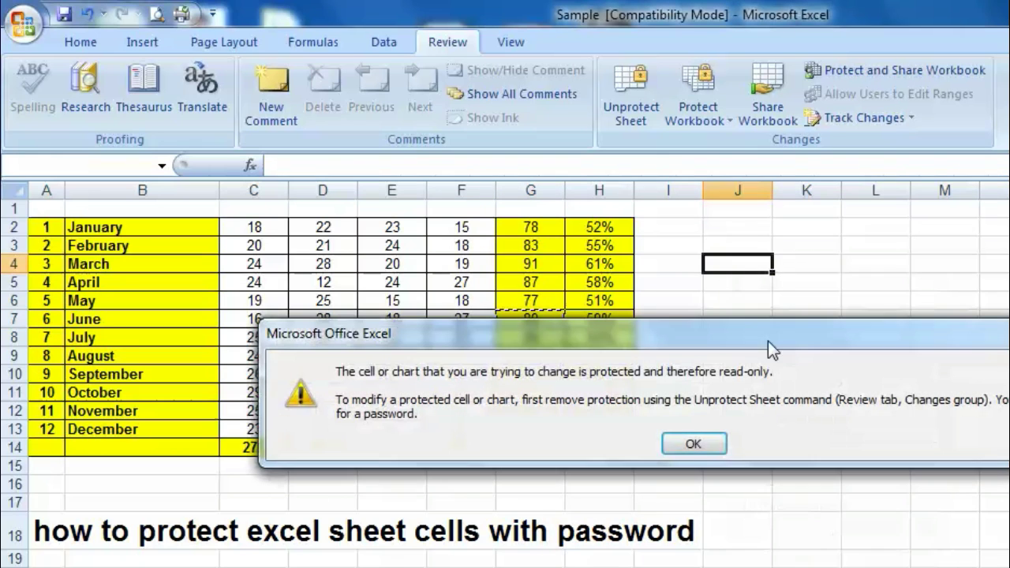
{"action": "left_click", "coordinate": [699, 444]}
{"action": "right_click", "coordinate": [393, 306]}
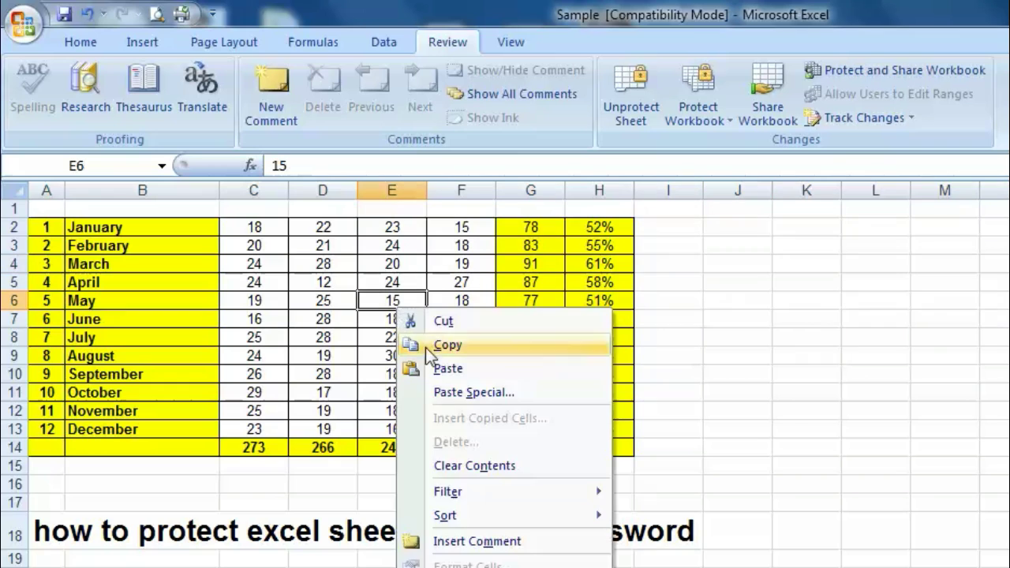
{"action": "left_click", "coordinate": [448, 369]}
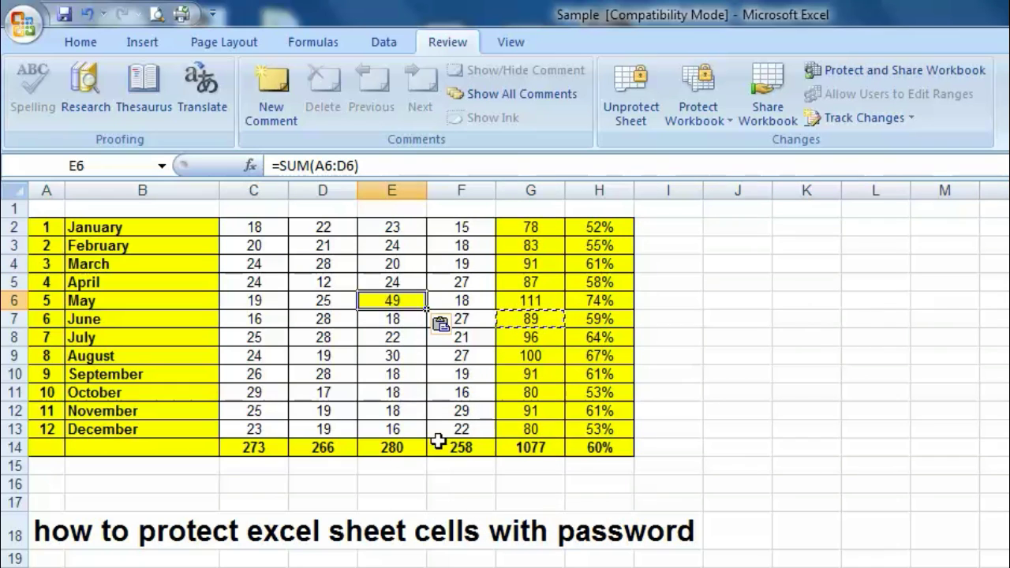
{"action": "key", "text": "ctrl+z"}
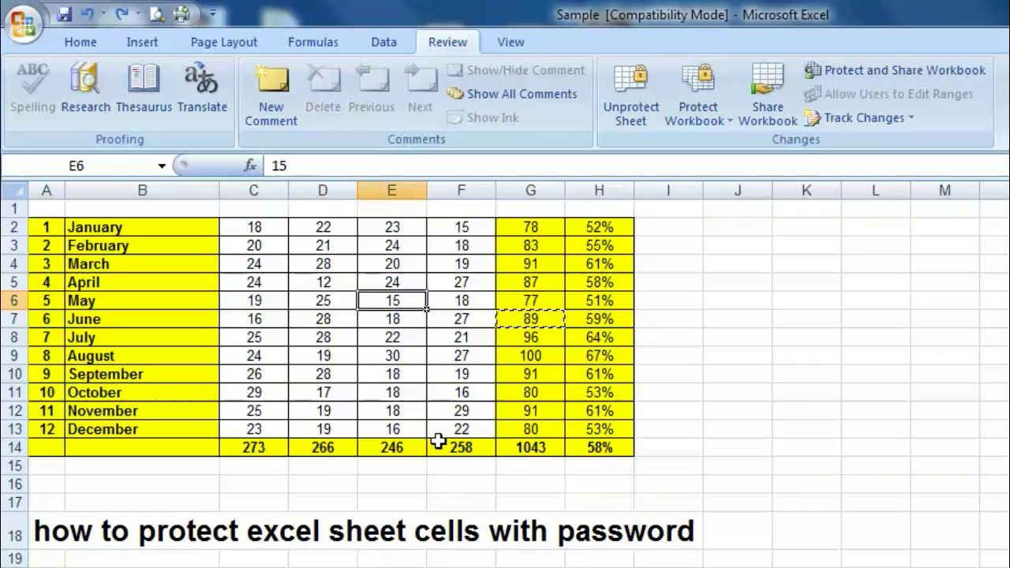
{"action": "key", "text": "Right"}
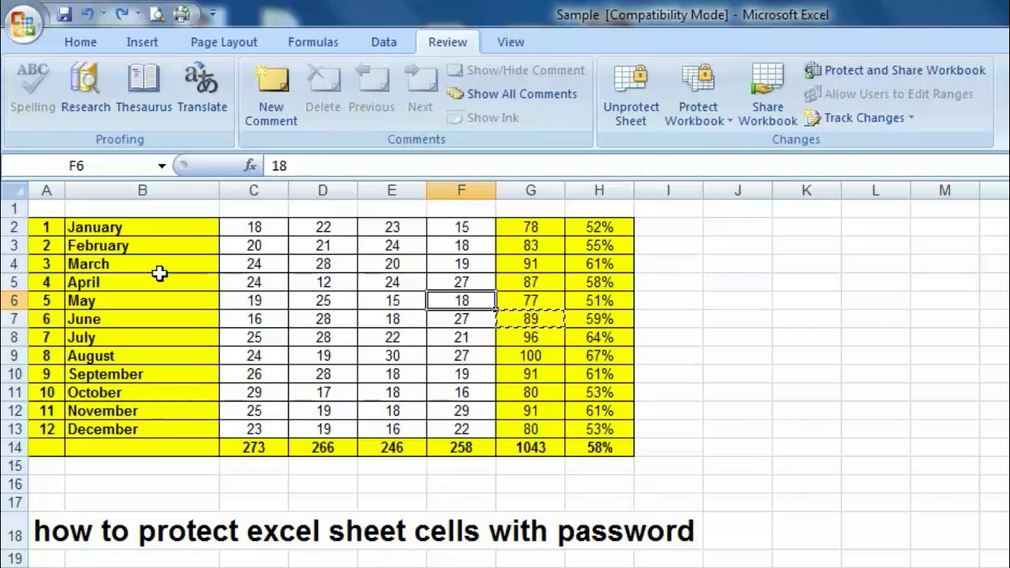
{"action": "left_click_drag", "start_coordinate": [149, 225], "coordinate": [149, 420]}
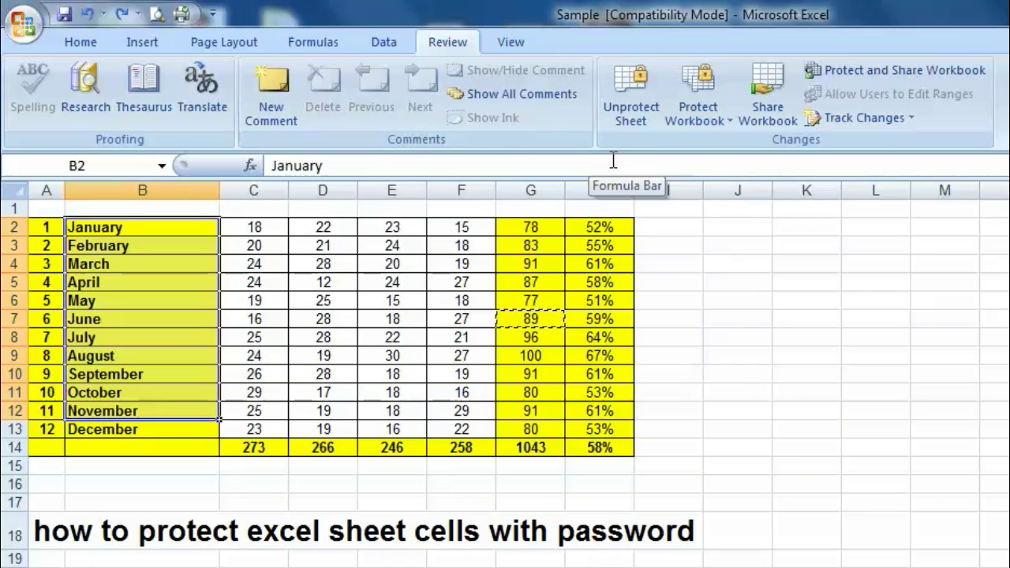
Step: Unprotect the sheet with its password, then test editing by clearing July in B8 and undoing it
{"action": "left_click", "coordinate": [634, 96]}
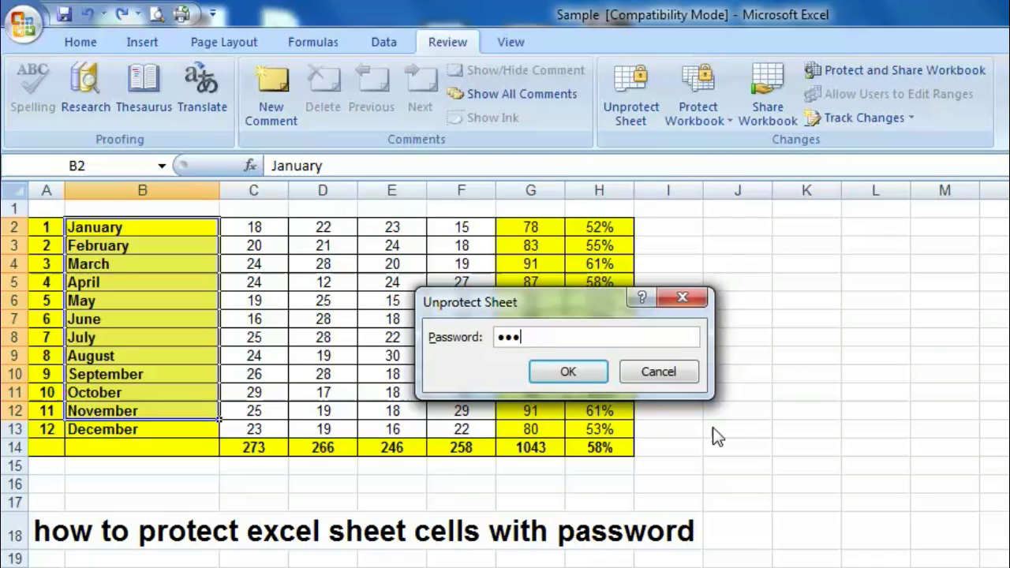
{"action": "left_click", "coordinate": [580, 371]}
{"action": "left_click", "coordinate": [264, 484]}
{"action": "left_click", "coordinate": [142, 339]}
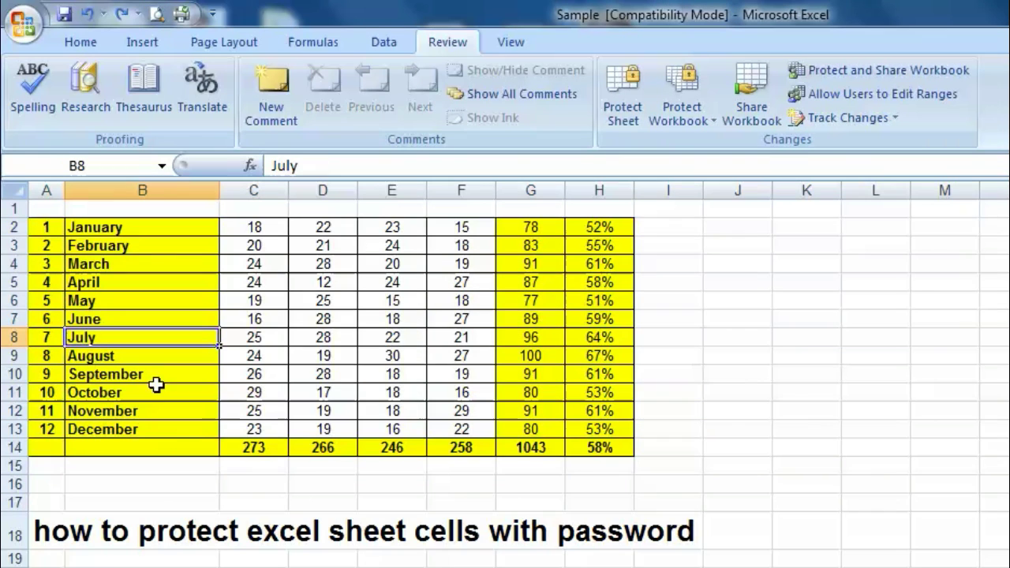
{"action": "key", "text": "Delete"}
{"action": "key", "text": "Return"}
{"action": "key", "text": "ctrl+z"}
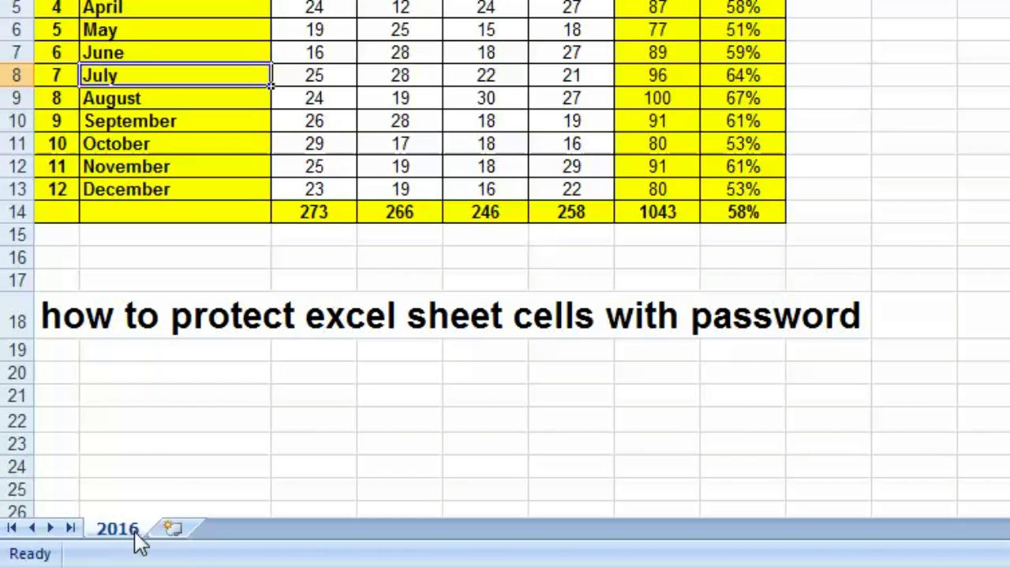
Step: Delete the existing Range1 from the Allow Users to Edit Ranges list
{"action": "right_click", "coordinate": [127, 531]}
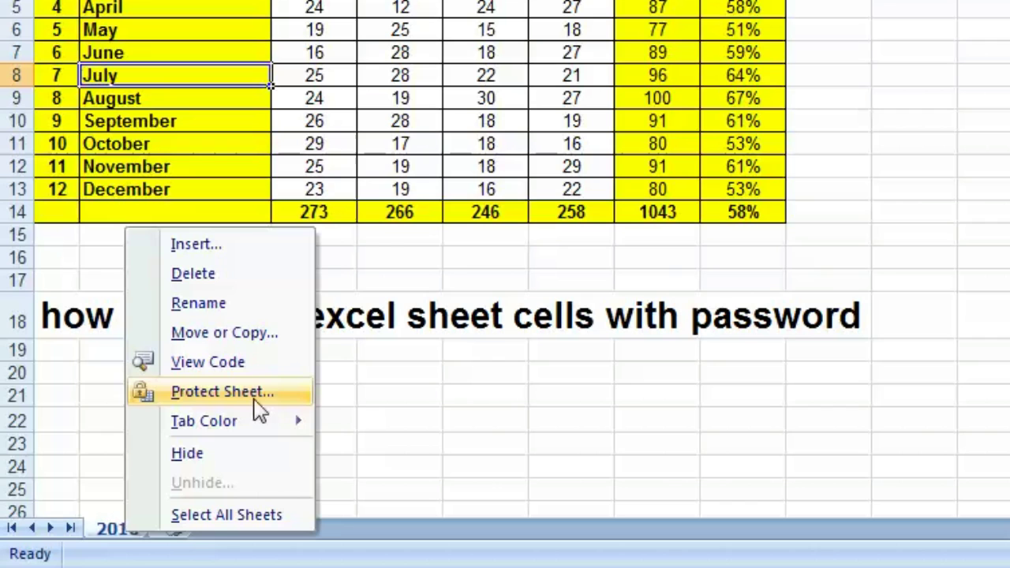
{"action": "left_click", "coordinate": [555, 375]}
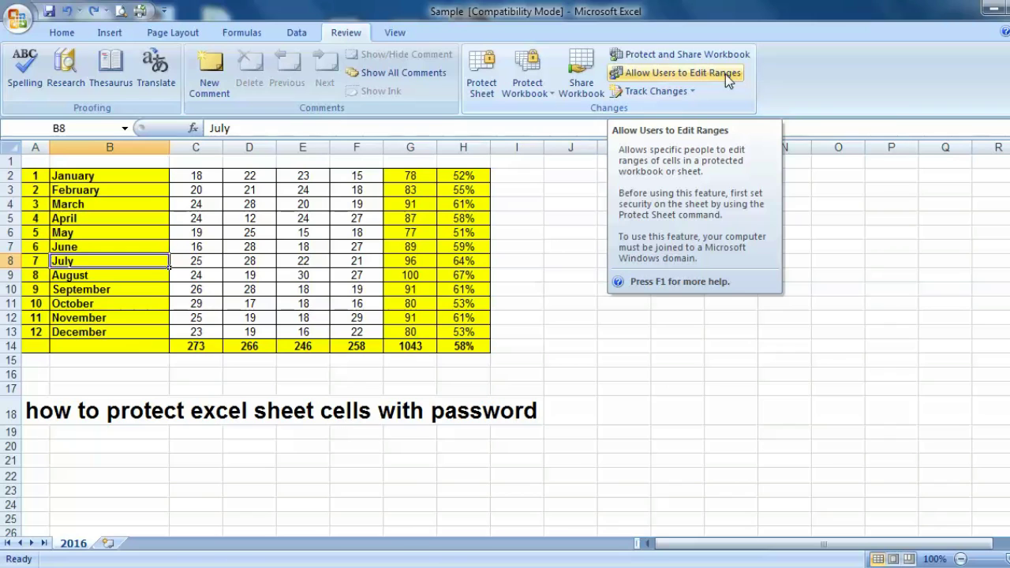
{"action": "left_click", "coordinate": [667, 73]}
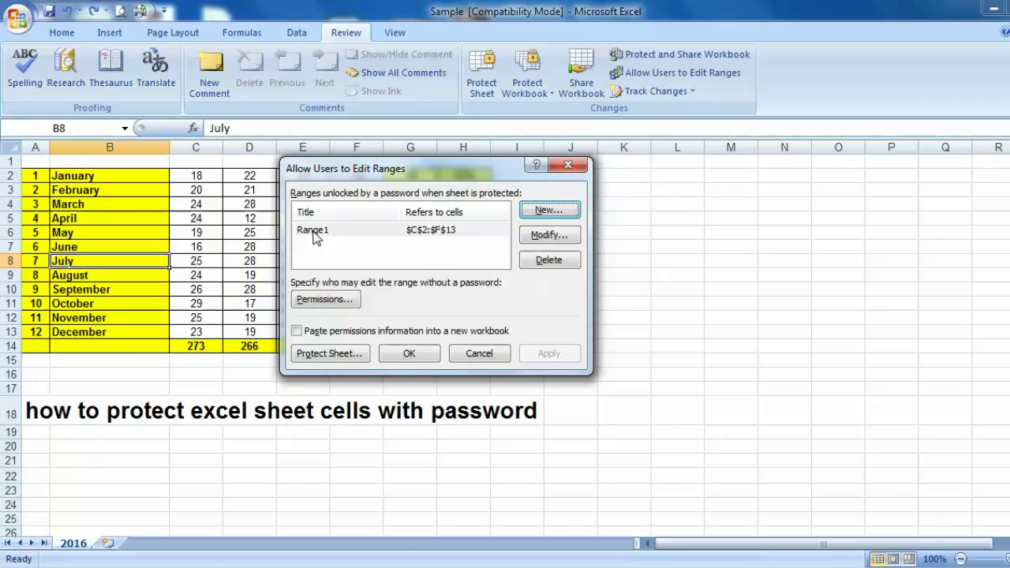
{"action": "left_click", "coordinate": [371, 233]}
{"action": "left_click", "coordinate": [549, 260]}
Step: Create a new Range1 covering C2:F13 with no password
{"action": "left_click_drag", "start_coordinate": [442, 166], "coordinate": [663, 157]}
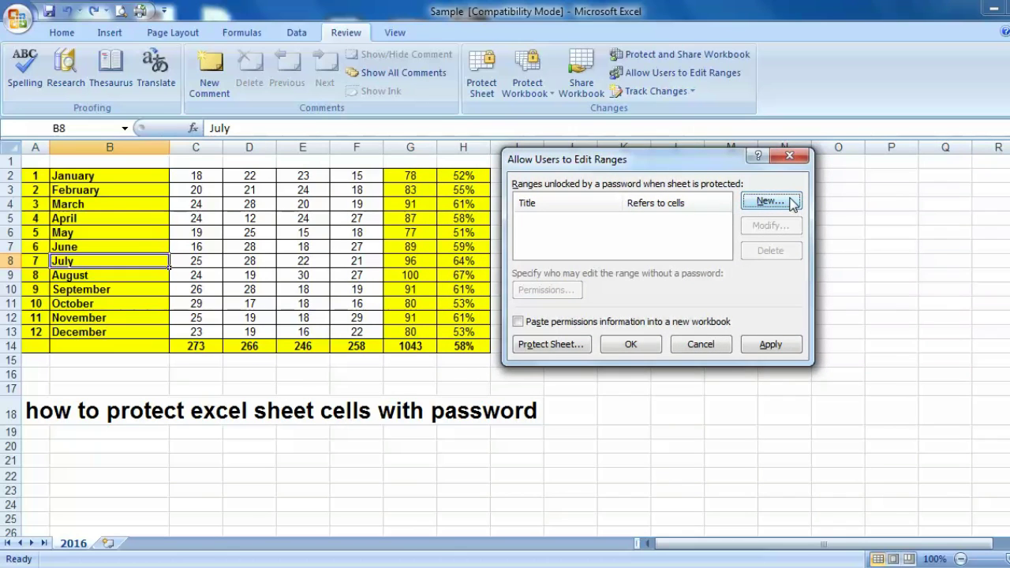
{"action": "left_click", "coordinate": [790, 198]}
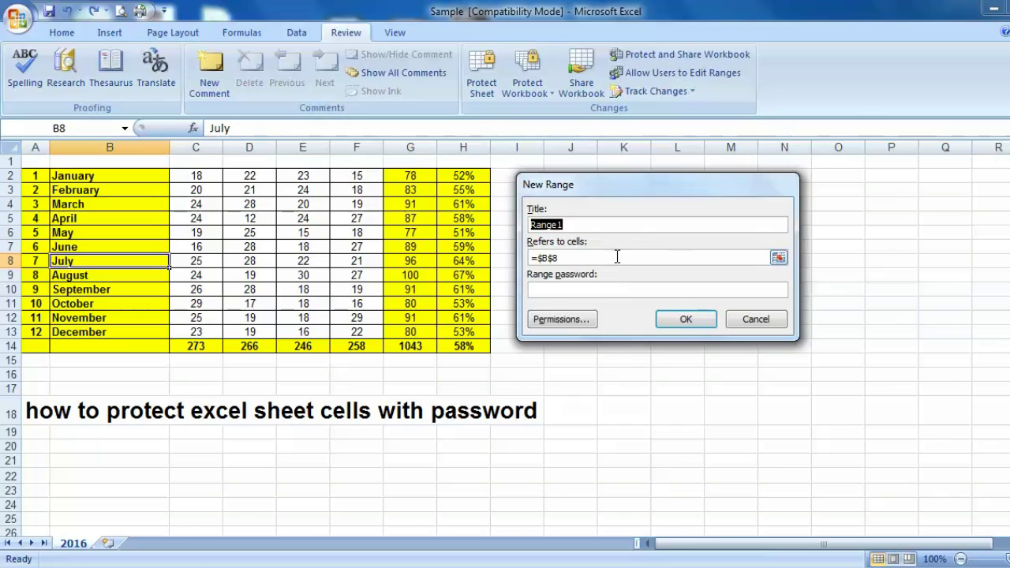
{"action": "left_click", "coordinate": [780, 259]}
{"action": "left_click_drag", "start_coordinate": [197, 175], "coordinate": [357, 335]}
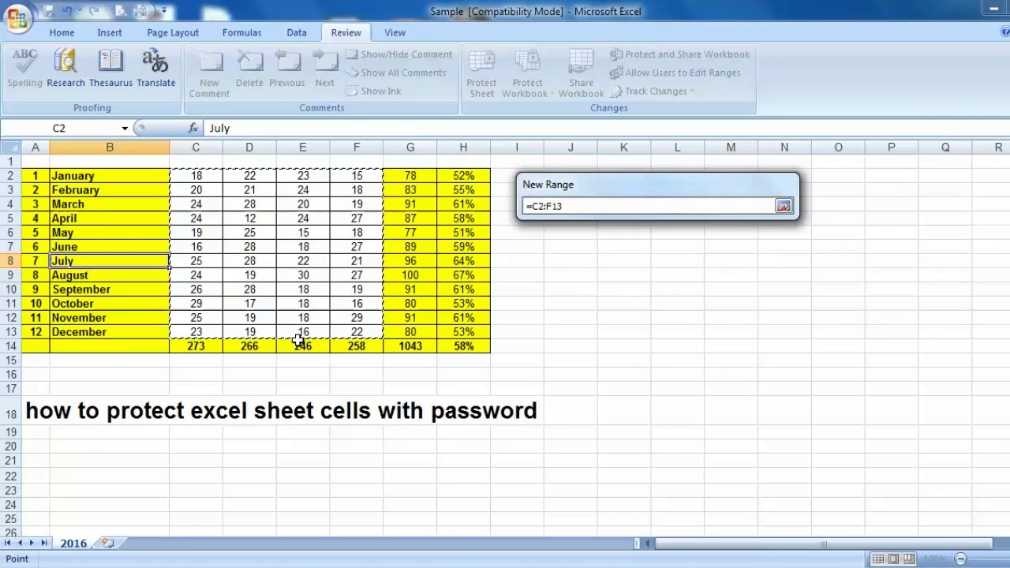
{"action": "left_click", "coordinate": [785, 206]}
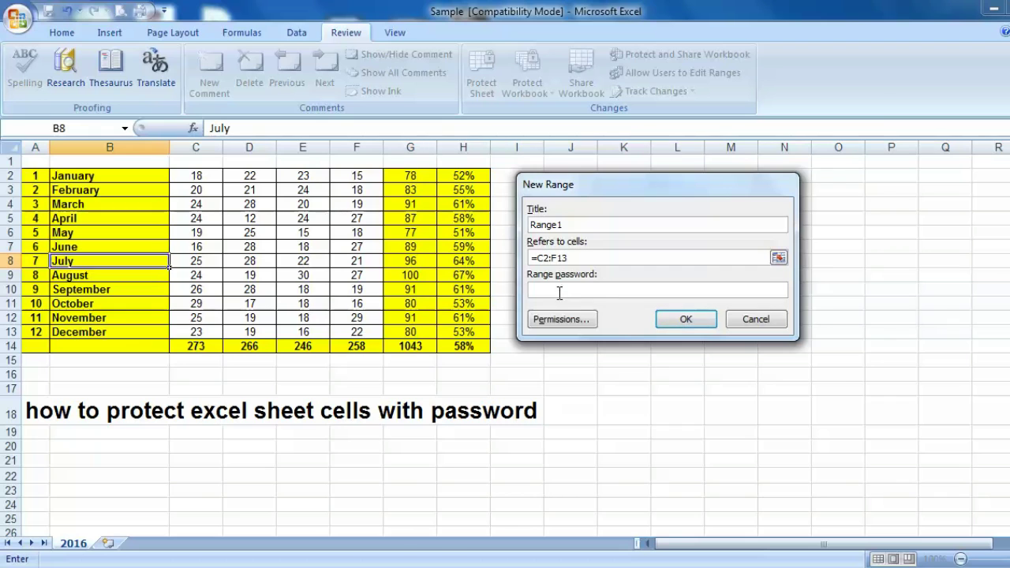
{"action": "left_click", "coordinate": [684, 319]}
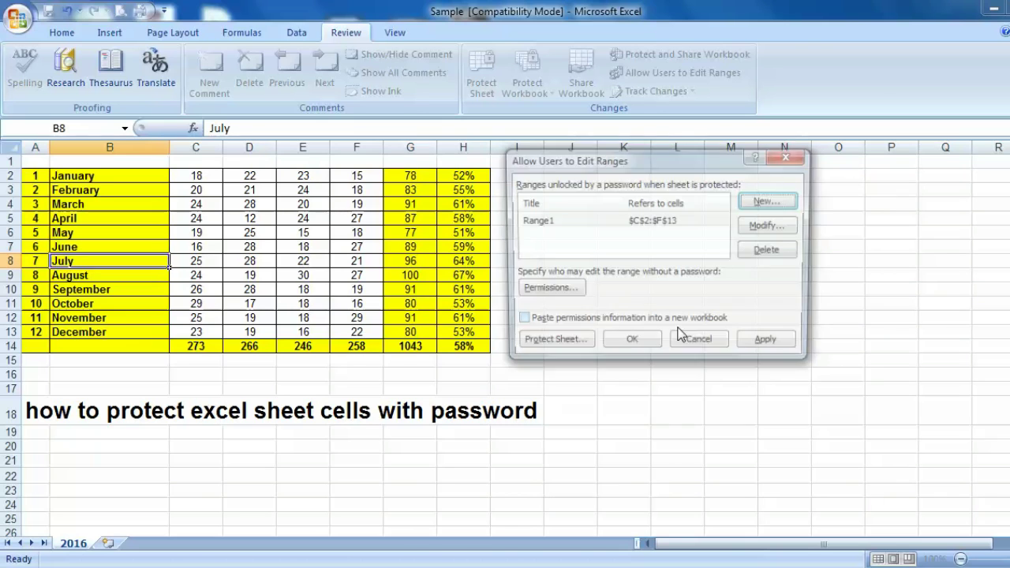
Step: Protect the sheet again, entering the sheet password and confirming it
{"action": "left_click", "coordinate": [553, 347]}
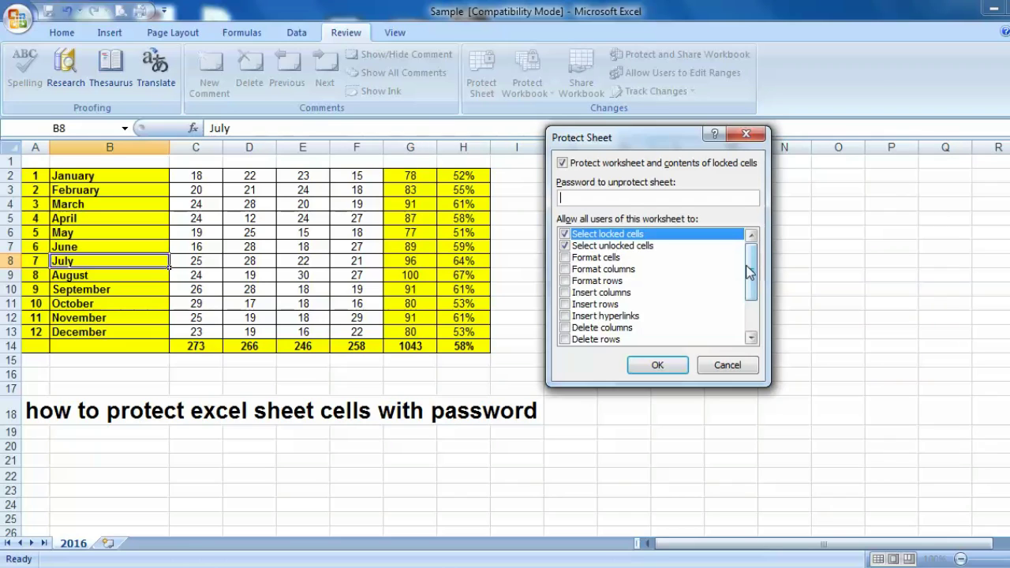
{"action": "mouse_move", "coordinate": [755, 265]}
{"action": "left_mouse_down"}
{"action": "mouse_move", "coordinate": [754, 300]}
{"action": "mouse_move", "coordinate": [763, 270]}
{"action": "left_mouse_up"}
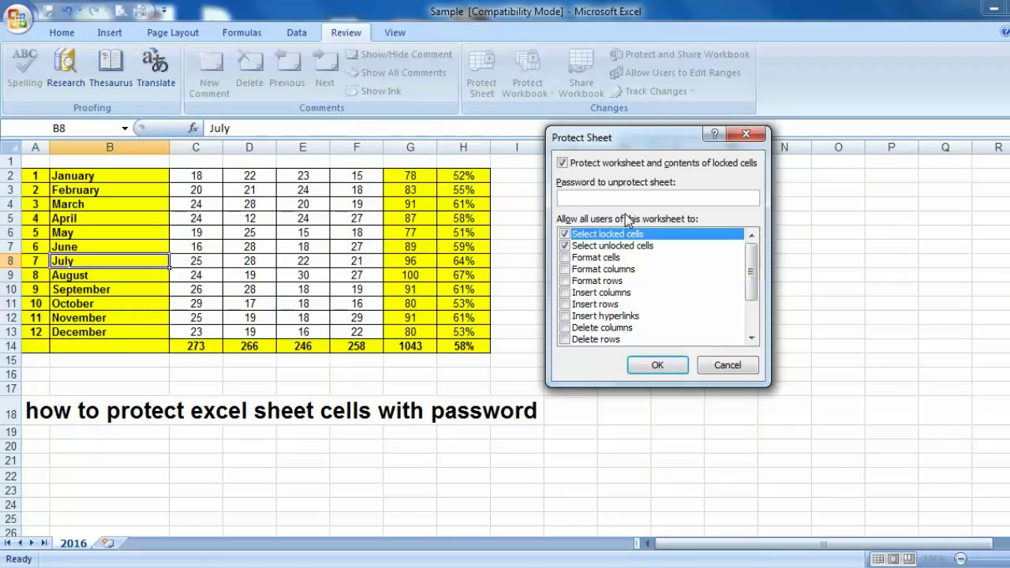
{"action": "type", "text": "123"}
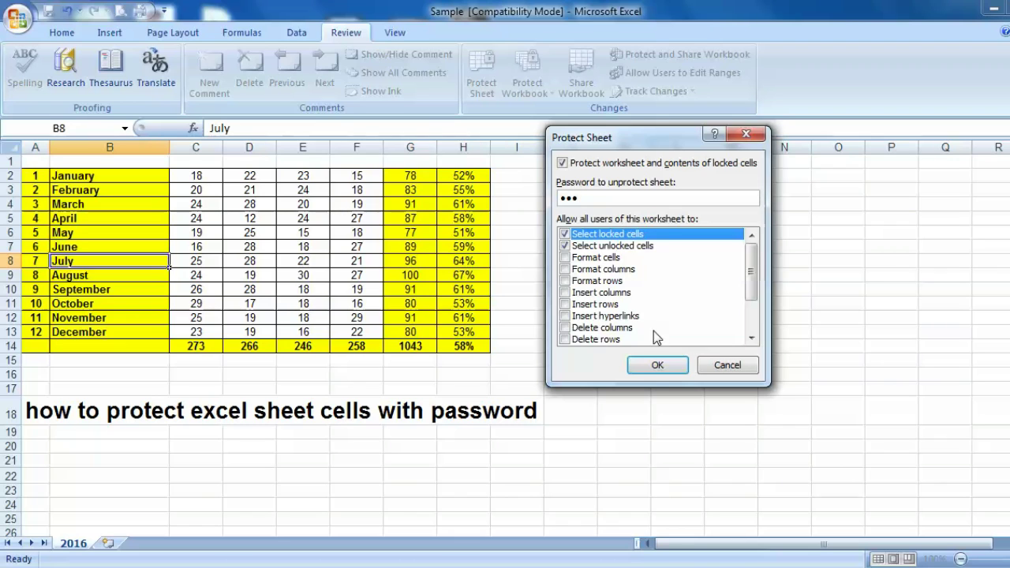
{"action": "left_click", "coordinate": [654, 367]}
{"action": "type", "text": "123"}
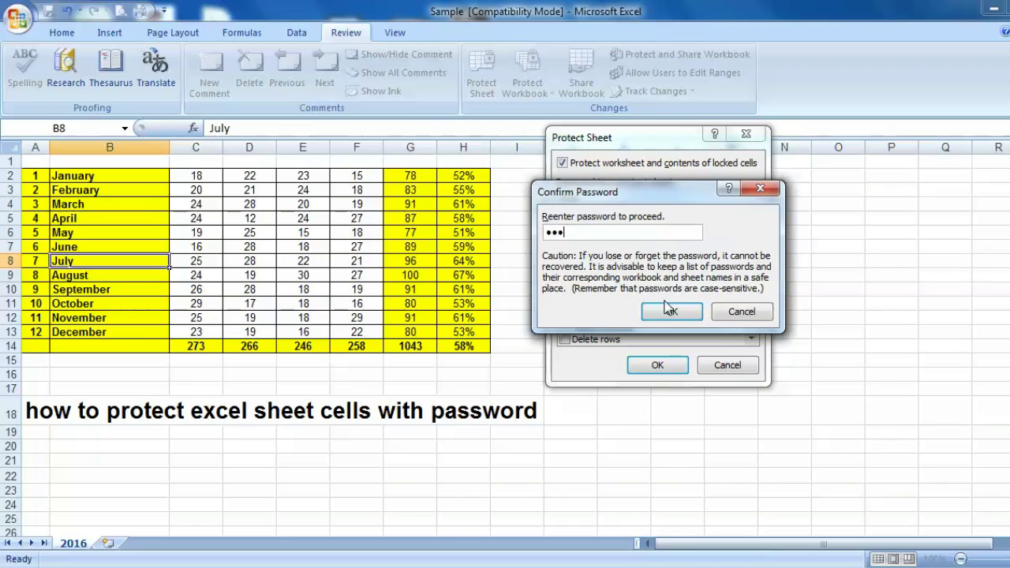
{"action": "left_click", "coordinate": [670, 310]}
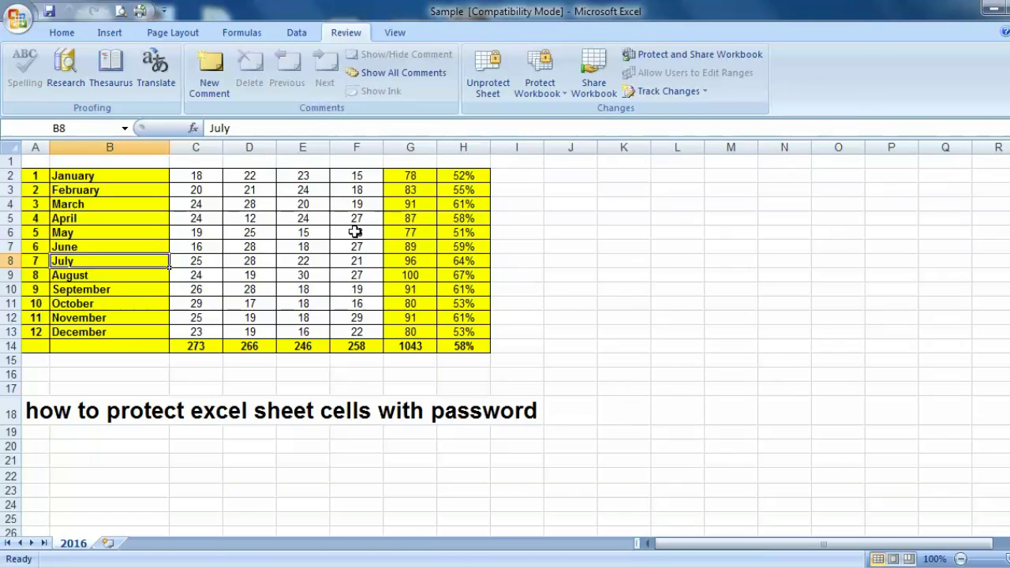
Step: Enter 25 in C2 so January's totals recalculate
{"action": "left_click", "coordinate": [251, 247]}
{"action": "left_click", "coordinate": [198, 177]}
{"action": "type", "text": "25"}
{"action": "key", "text": "Return"}
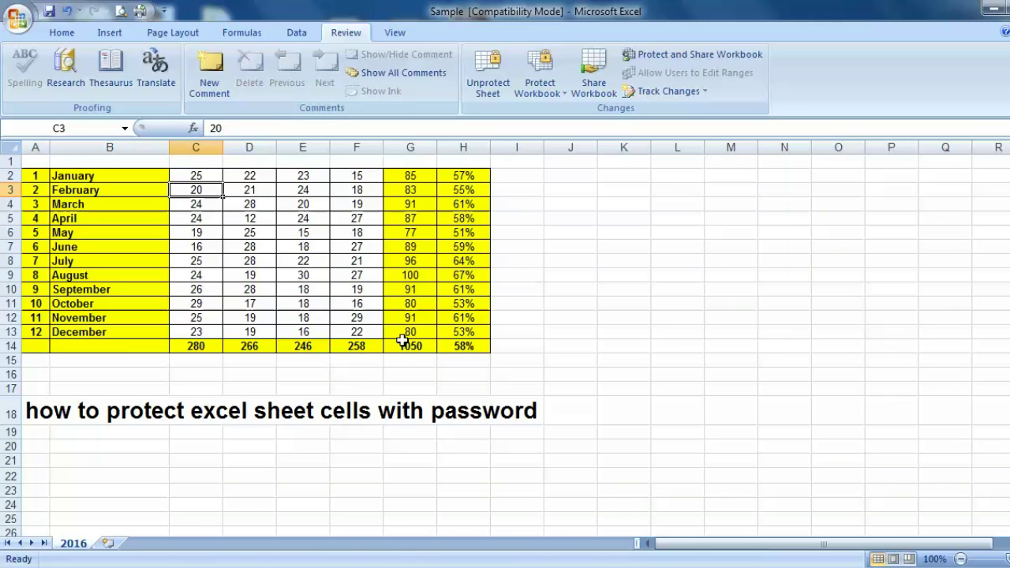
Step: Try clearing February in B3 to confirm it stays locked, then move to G3
{"action": "key", "text": "Left"}
{"action": "key", "text": "Delete"}
{"action": "key", "text": "Return"}
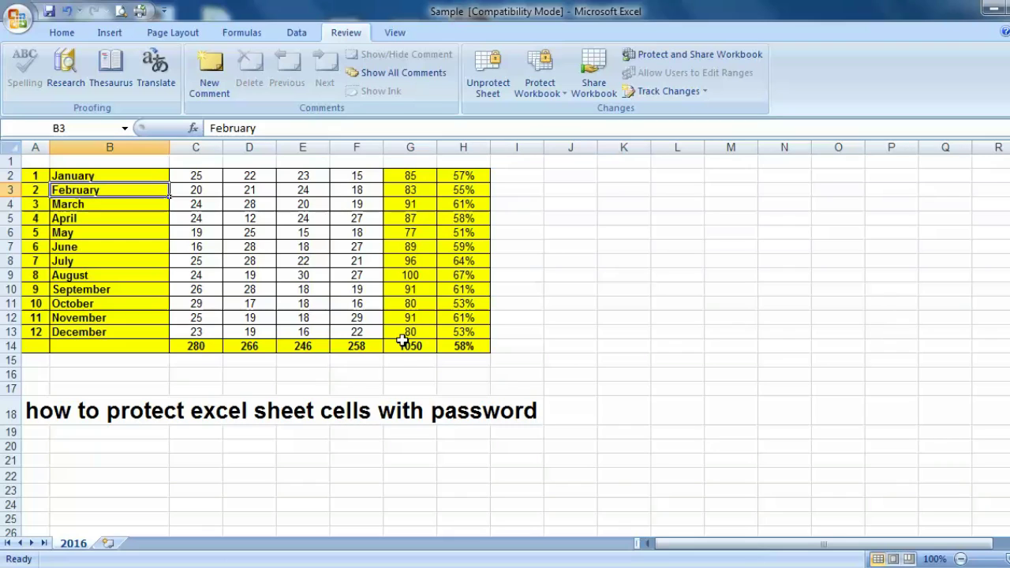
{"action": "key", "text": "Right"}
{"action": "key", "text": "Right"}
{"action": "key", "text": "Right"}
{"action": "key", "text": "Right"}
{"action": "key", "text": "Right"}
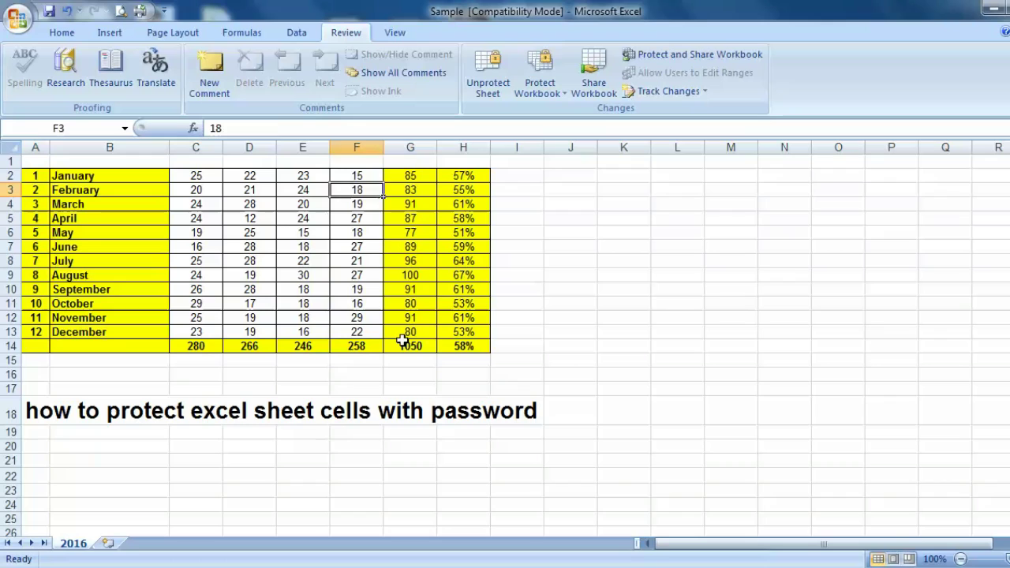